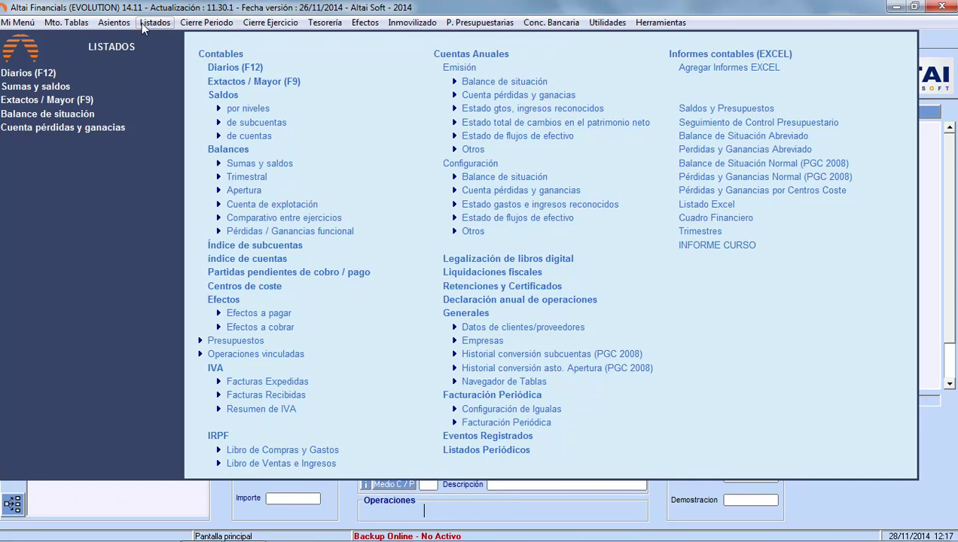
Open the Diarios listing conditions, browse the available report titles and choose Diario General.
left_click(232, 70)
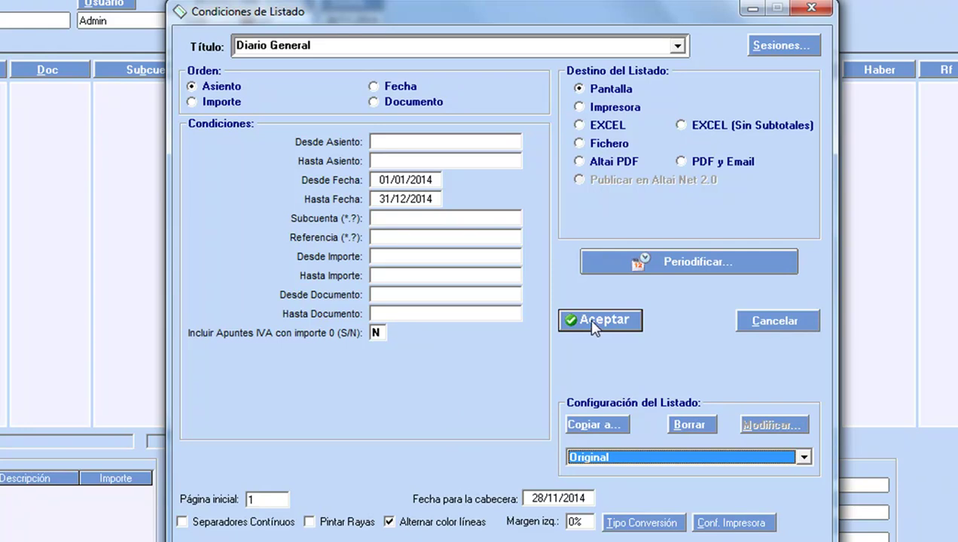
left_click(678, 46)
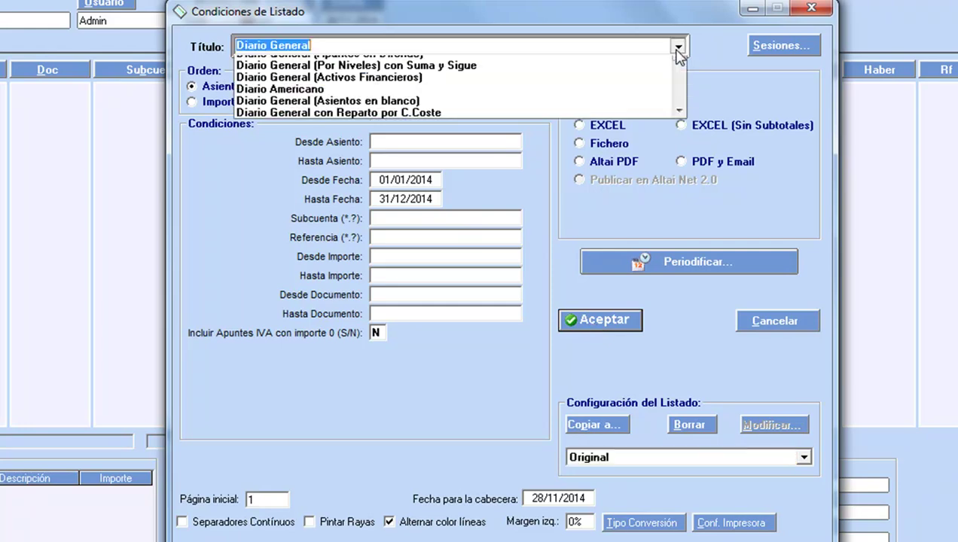
scroll(675, 85, "down", 2)
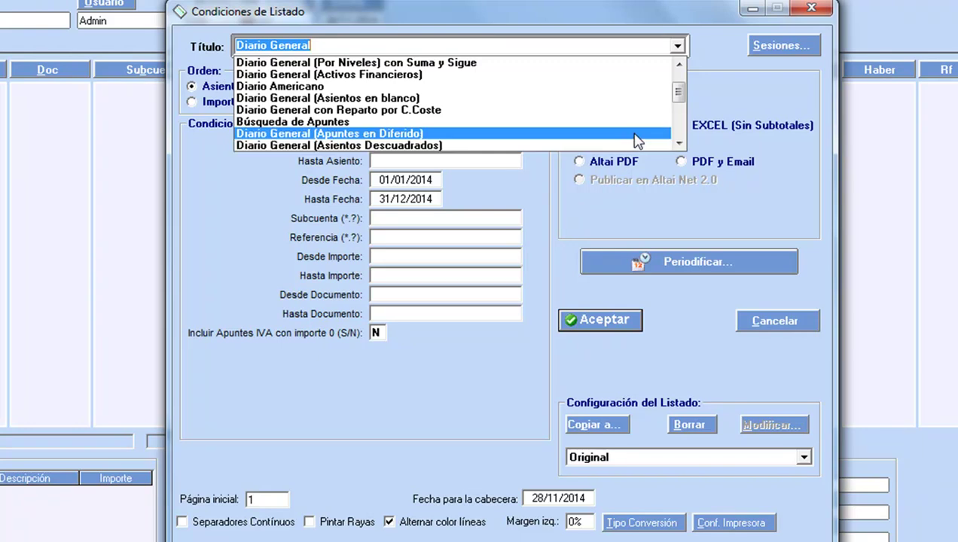
scroll(632, 135, "up", 1)
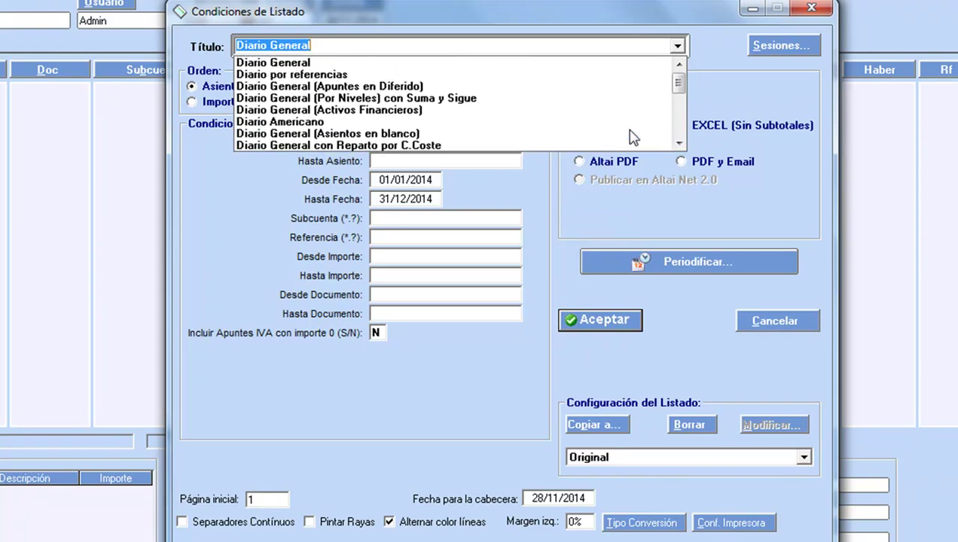
left_click(558, 64)
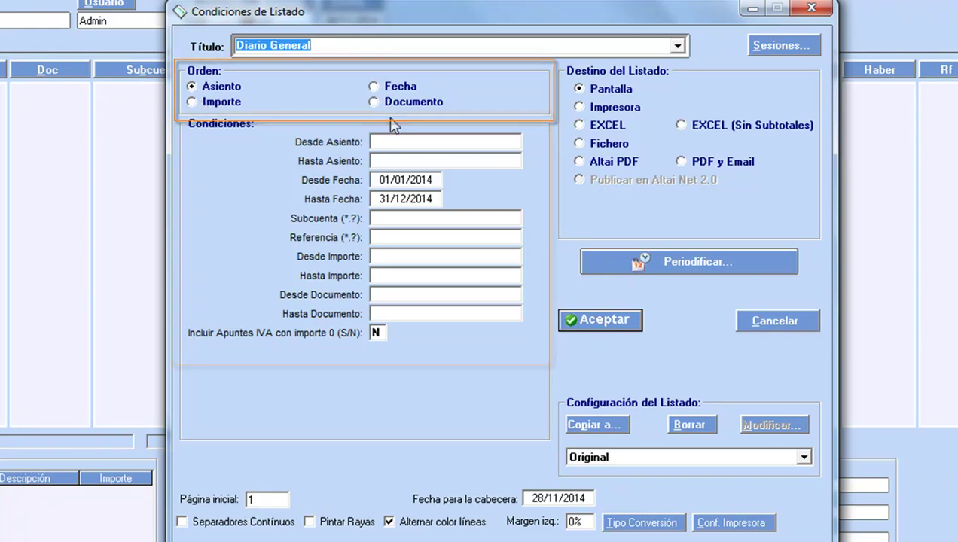
Examine the listing's filter conditions for entries, dates, subaccount and reference, along with the initial page and header date.
left_click(372, 141)
left_click(382, 161)
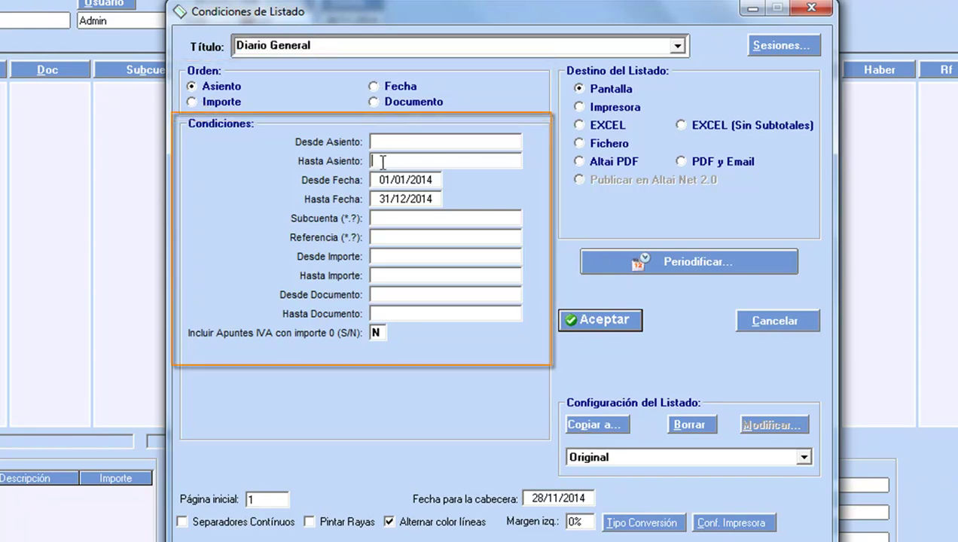
left_click(386, 180)
left_click(393, 200)
left_click(394, 218)
left_click(392, 239)
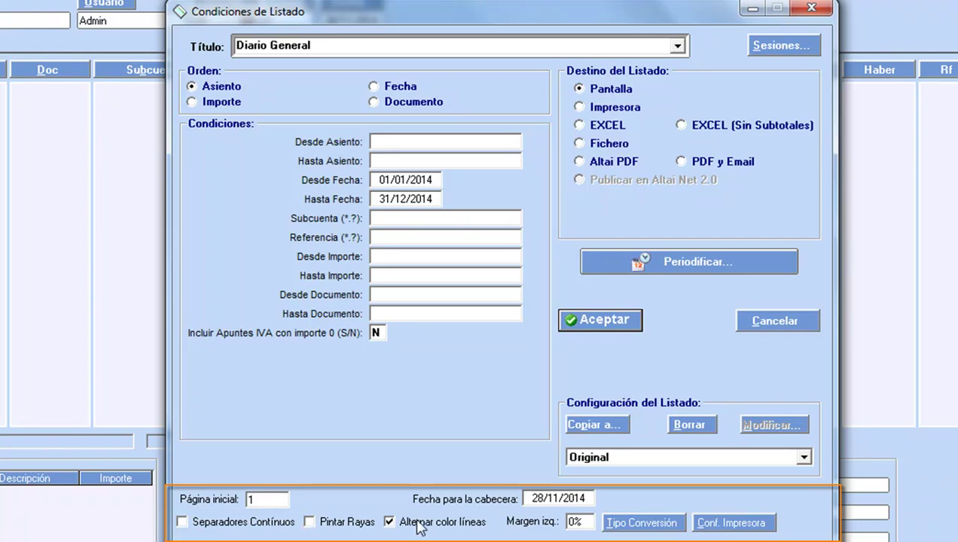
left_click(277, 499)
left_click(548, 500)
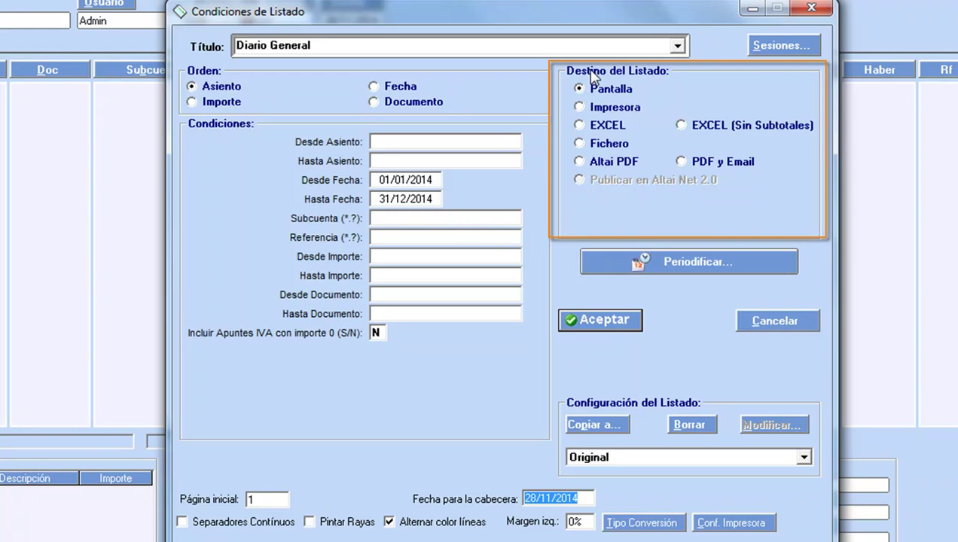
Try the Impresora, EXCEL, Fichero, Altai PDF and PDF y Email destinations to compare their options.
left_click(592, 110)
left_click(590, 126)
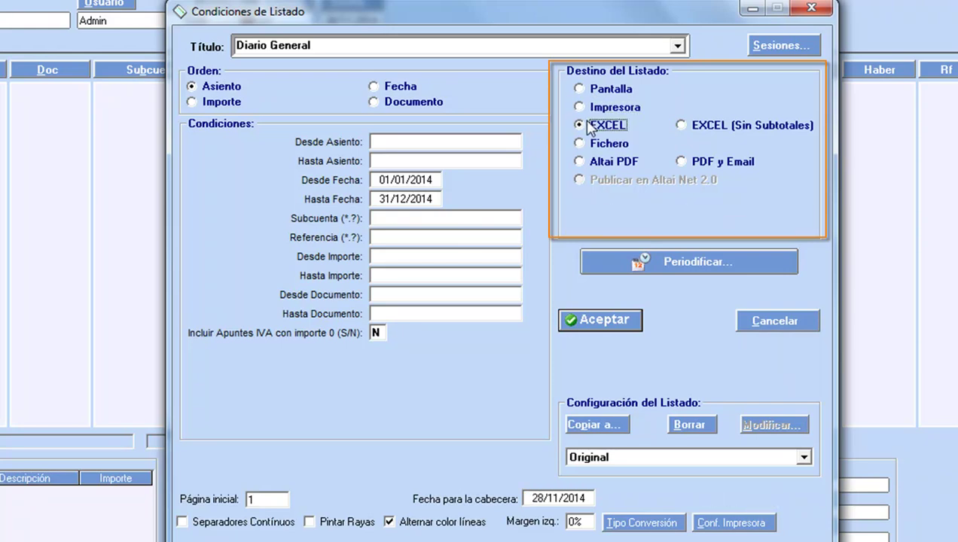
left_click(589, 144)
left_click(588, 163)
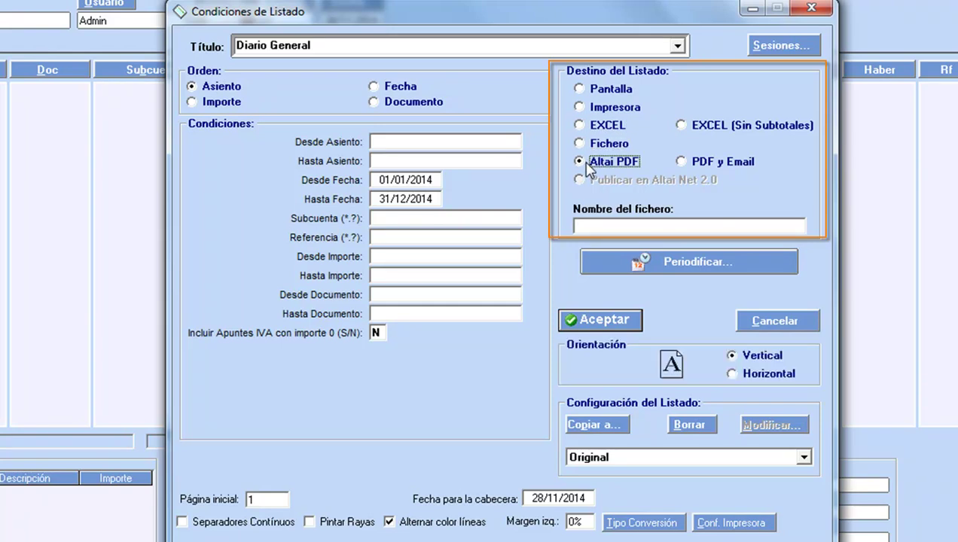
left_click(745, 164)
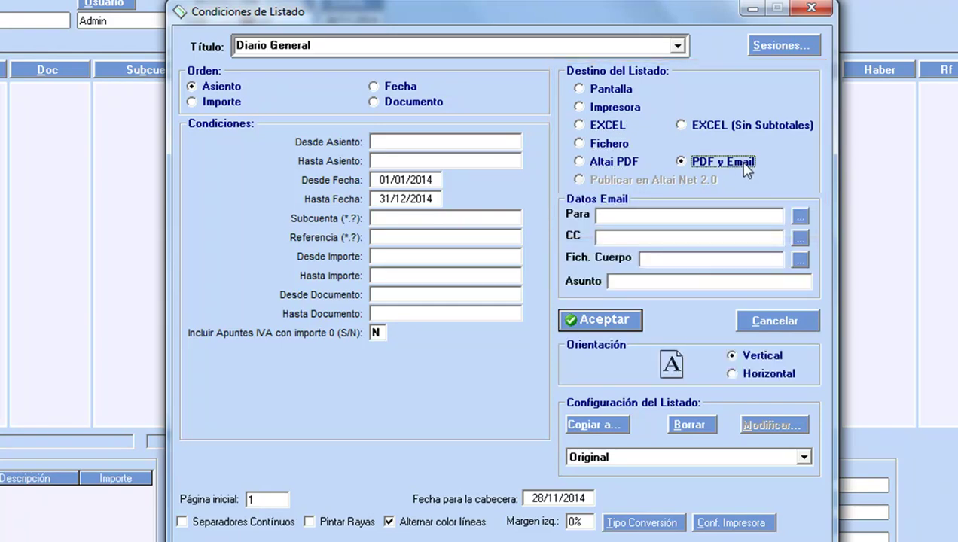
Set the listing destination to Impresora and check which printers are available.
left_click(579, 107)
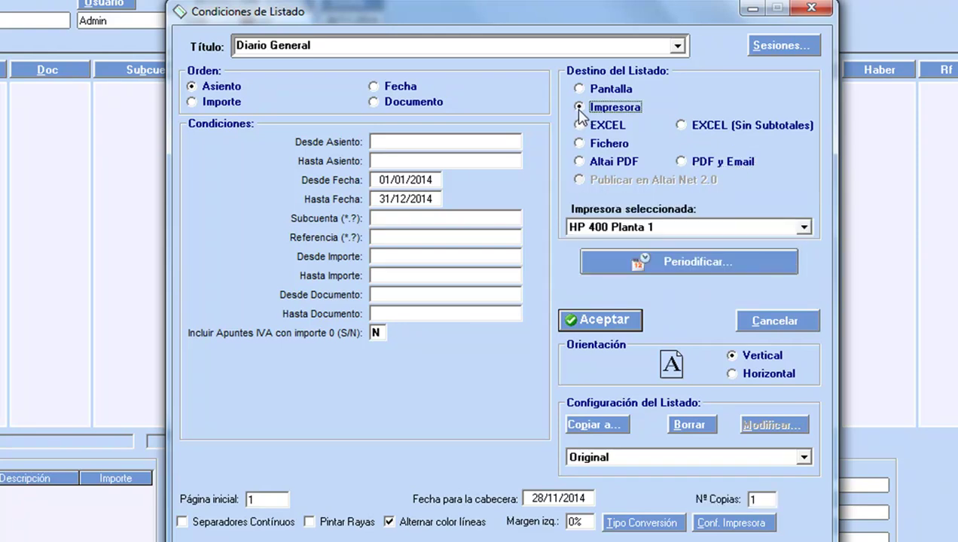
left_click(804, 228)
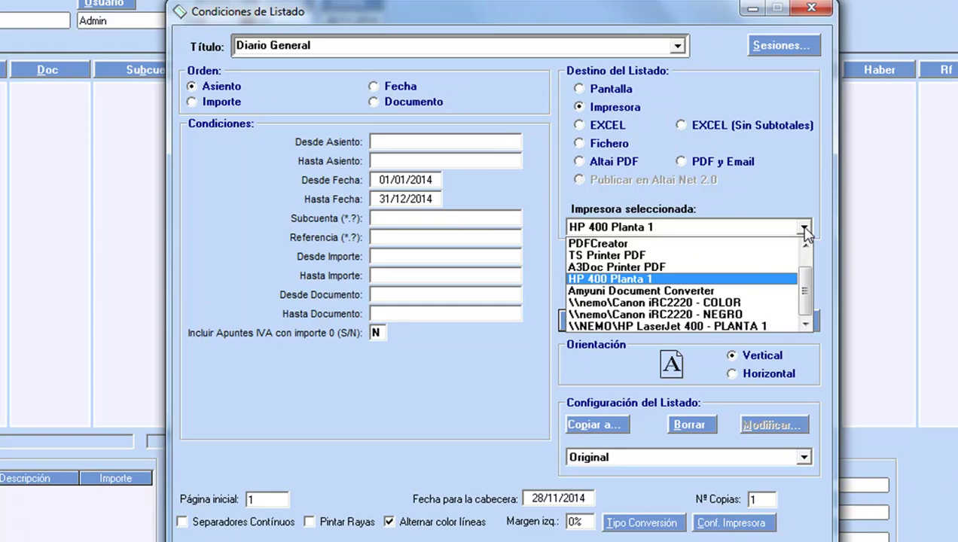
left_click(804, 228)
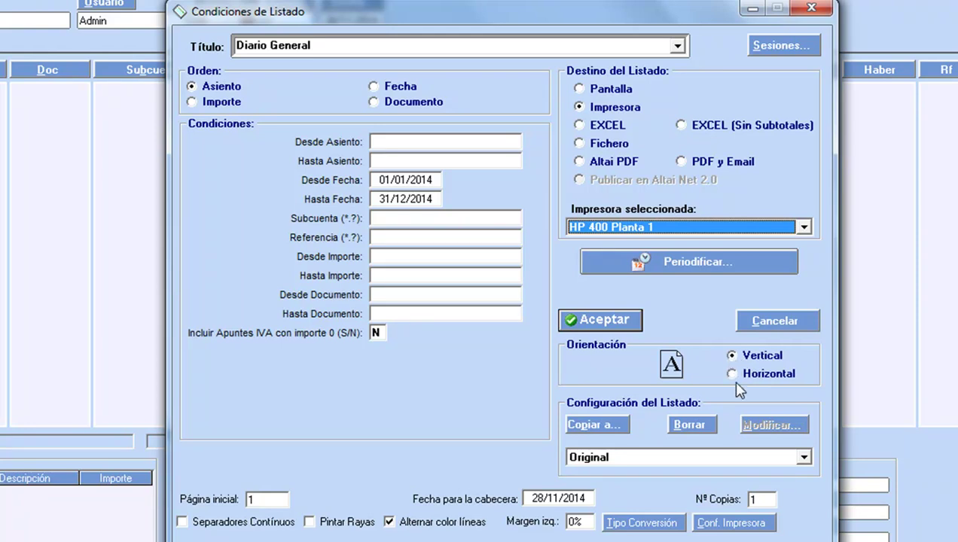
Try the EXCEL and Fichero destinations, and set the output to Altai PDF with the file name c:\informes\ldiario.
left_click(579, 125)
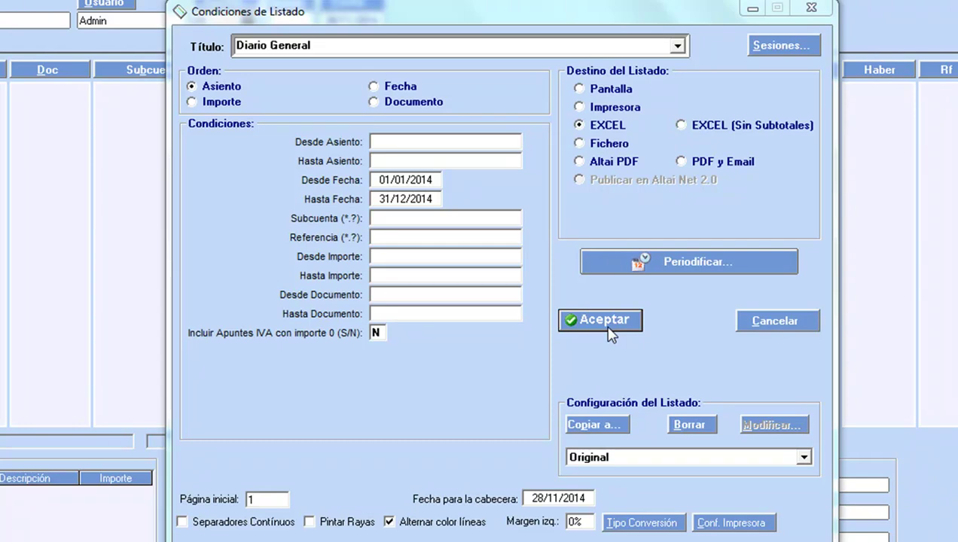
left_click(578, 143)
left_click(578, 162)
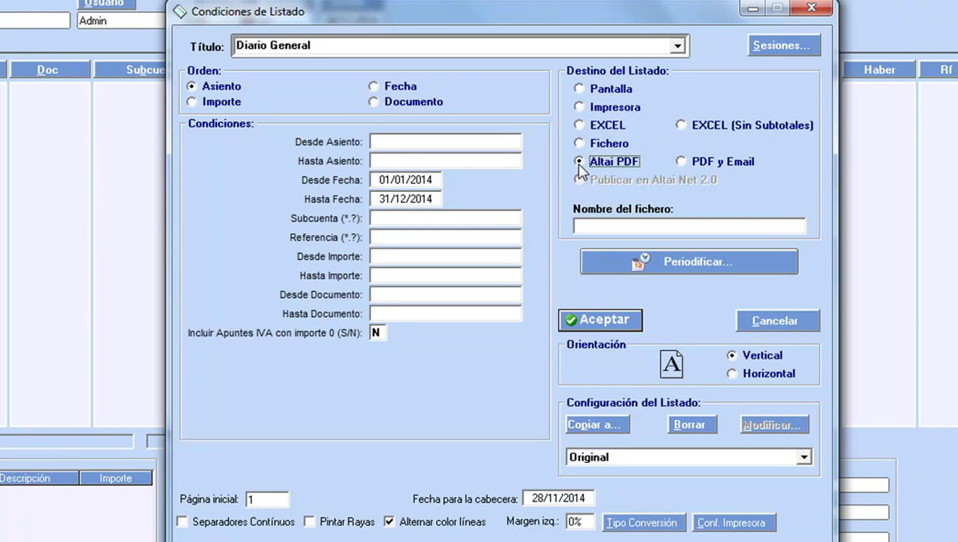
left_click(640, 224)
type("c:\\informes")
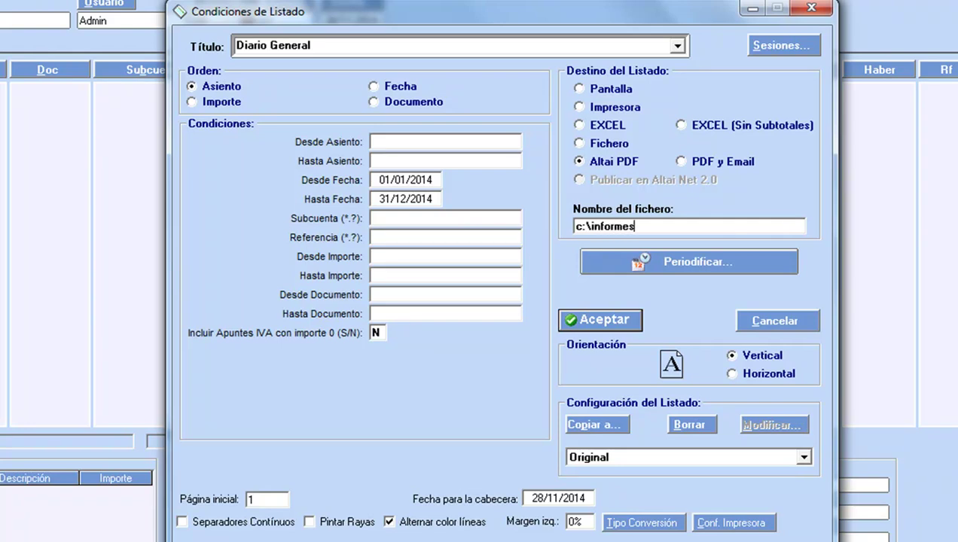
type("\\ldiario")
Set the destination to PDF y Email and check the recipient, copy and subject fields of the email data.
left_click(682, 162)
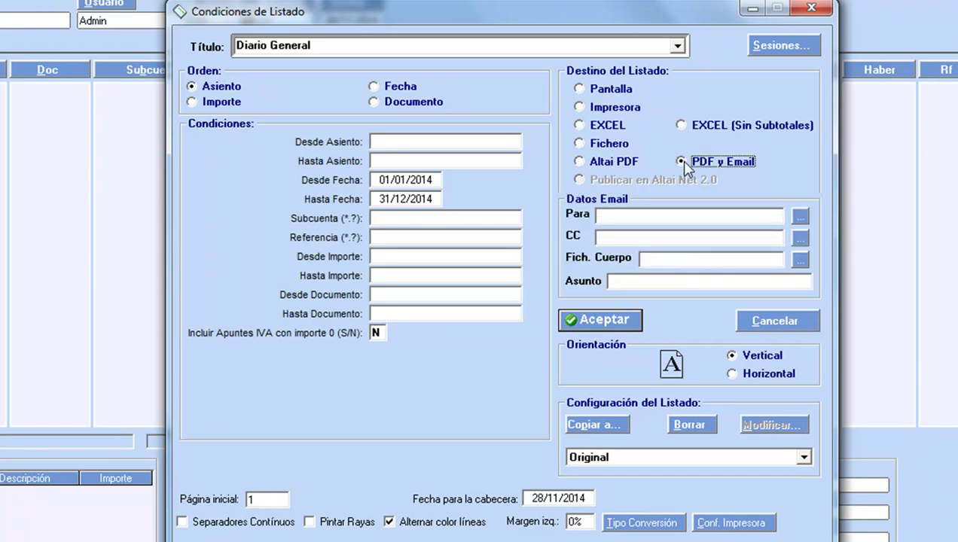
left_click(689, 214)
left_click(677, 235)
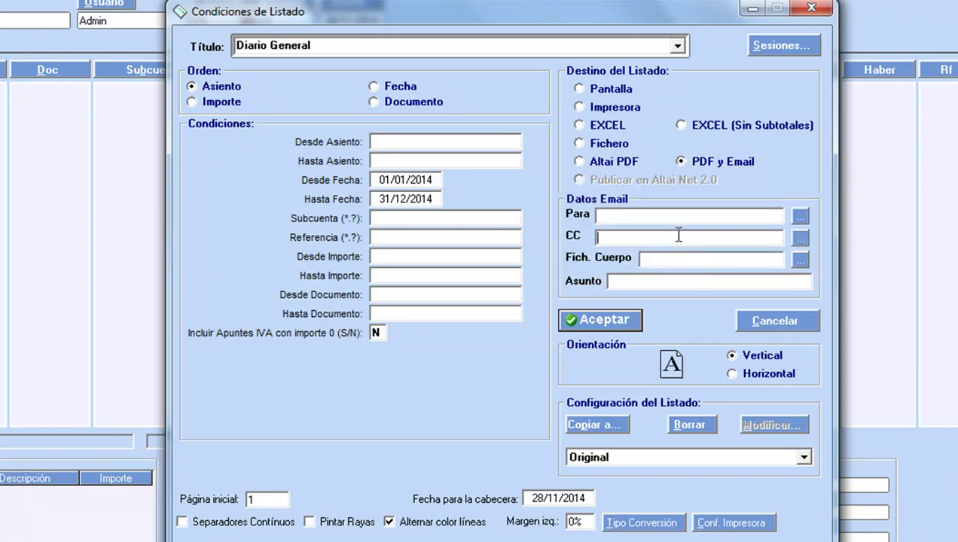
left_click(708, 282)
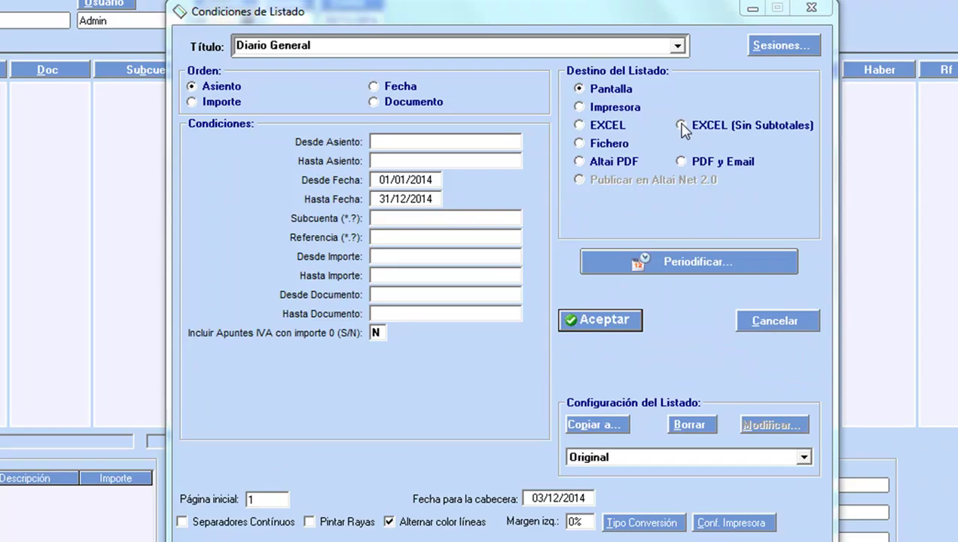
Generate the Diario General listing with Pantalla as destination, and open the available actions for the three lines of entry 1.
left_click(682, 126)
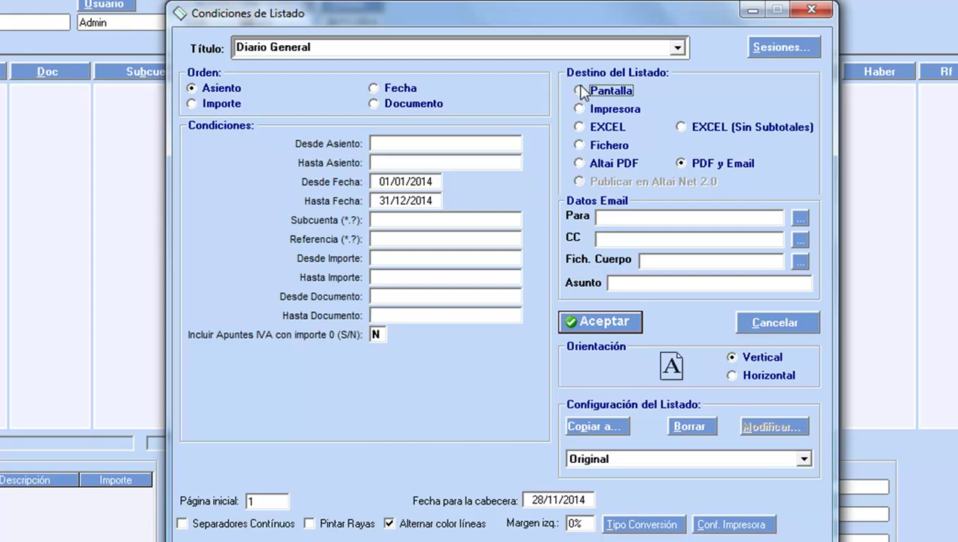
left_click(579, 91)
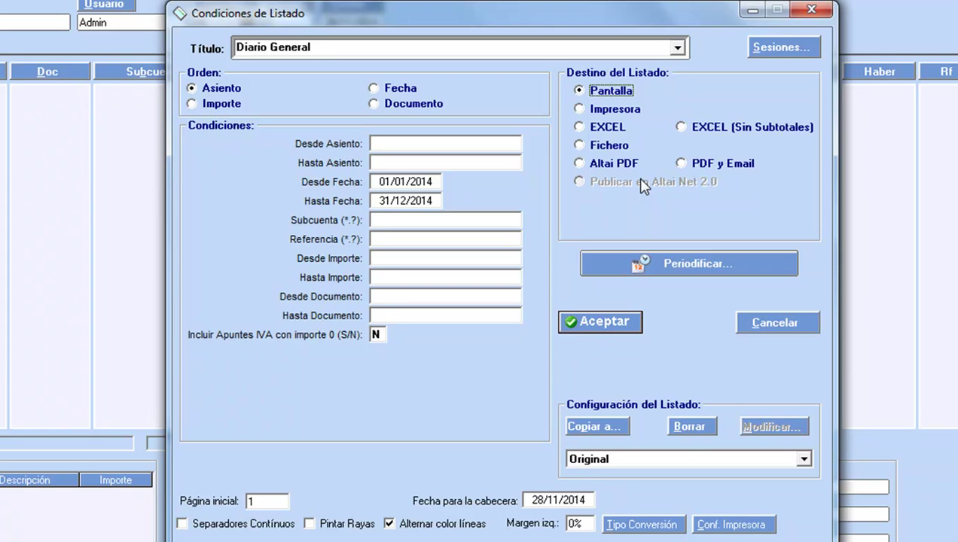
left_click(633, 329)
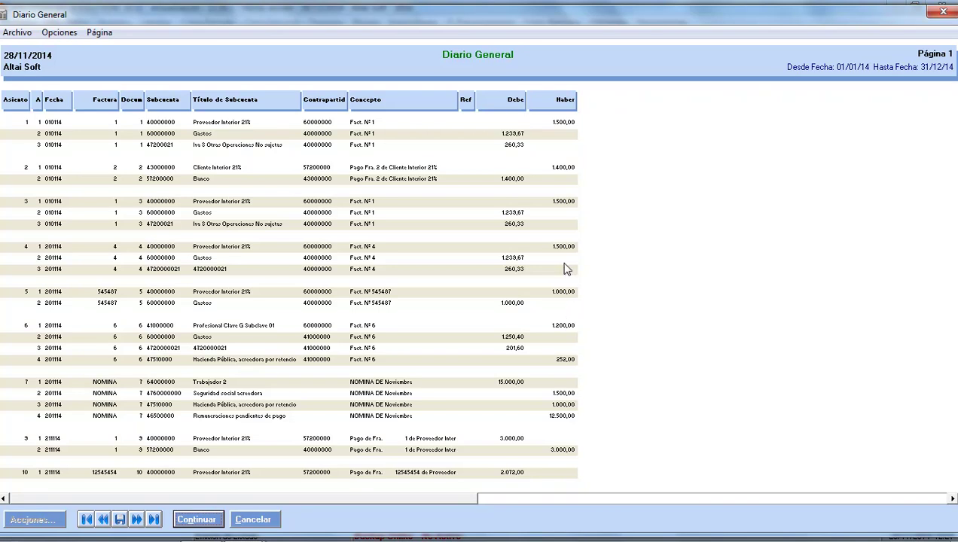
left_click_drag(346, 123, 349, 149)
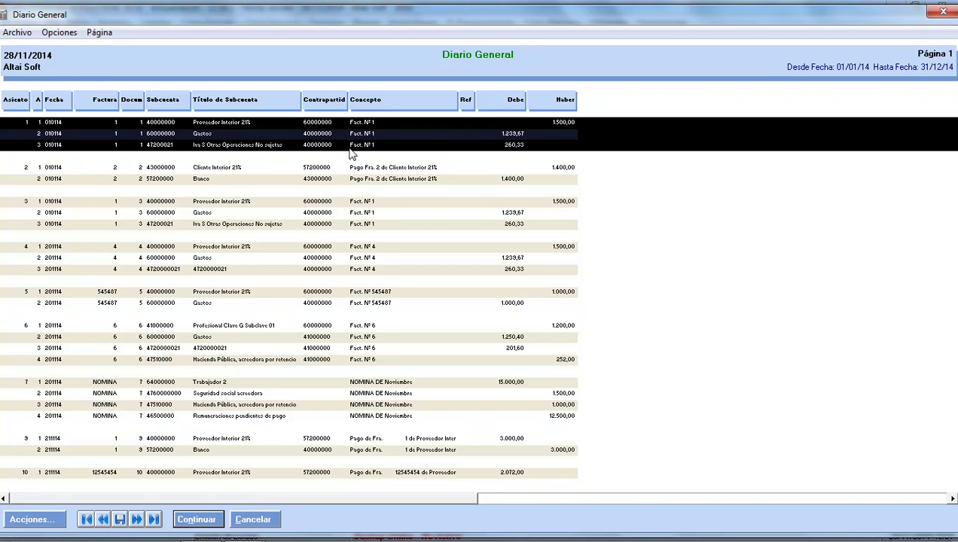
left_click(33, 525)
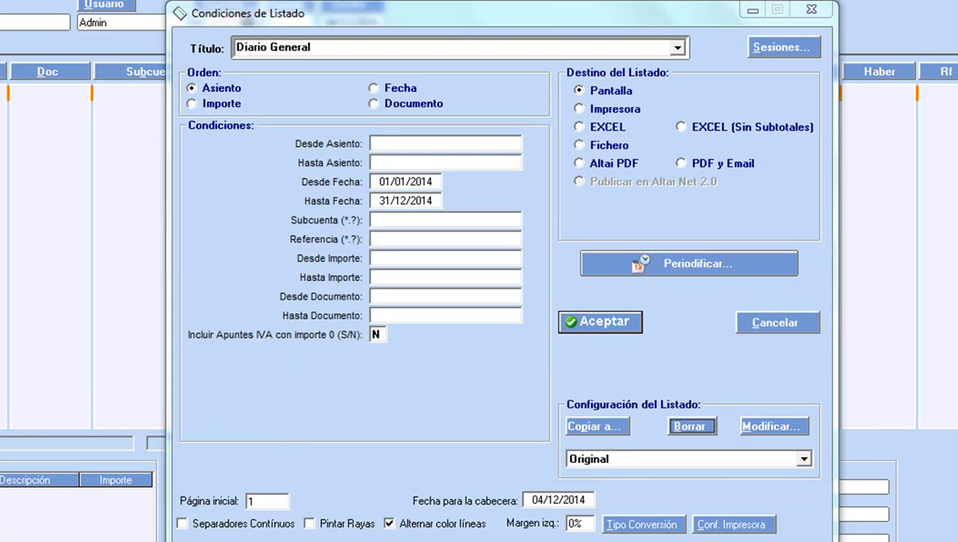
Check the available listing configurations and report titles, keeping Original and Diario General.
left_click(804, 460)
left_click(804, 461)
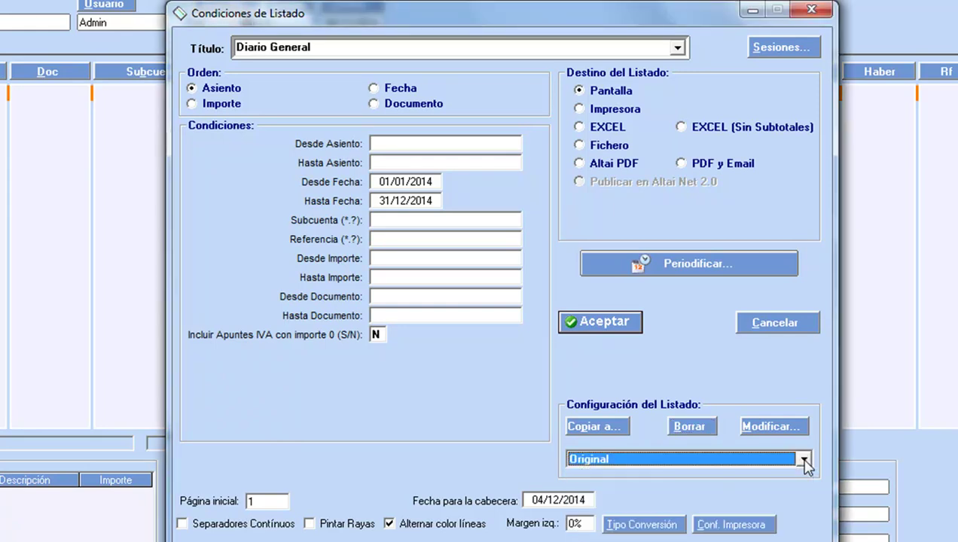
left_click(678, 47)
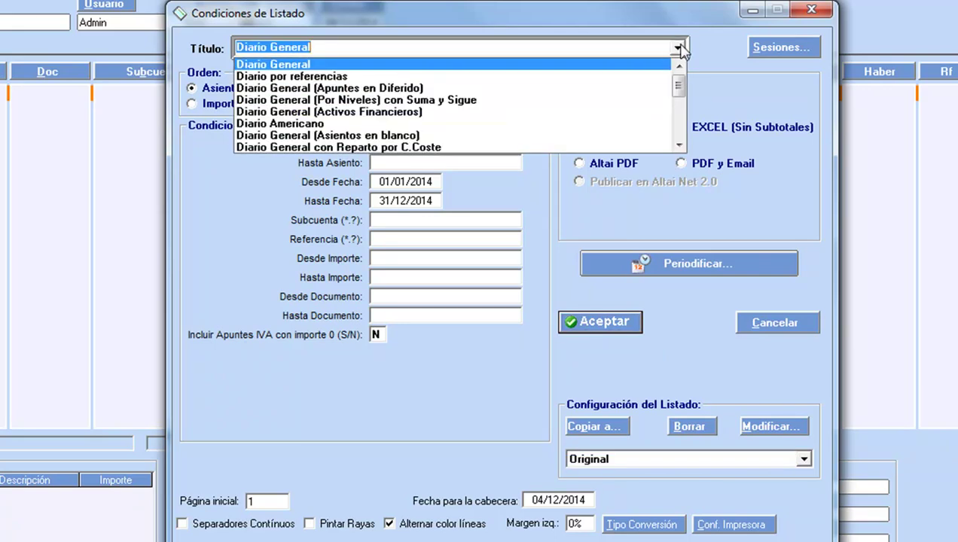
left_click(678, 49)
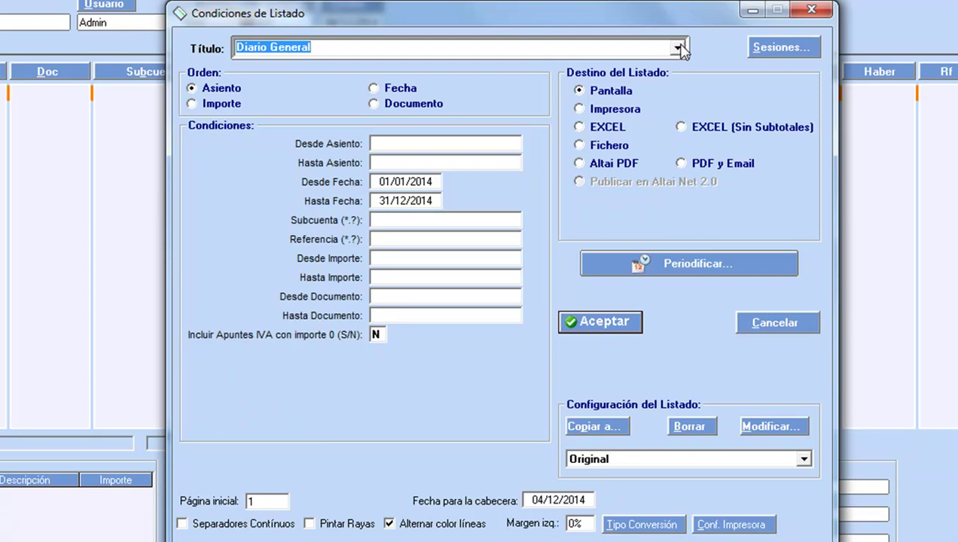
Copy the Original listing configuration to a new definition named curso.
left_click(596, 426)
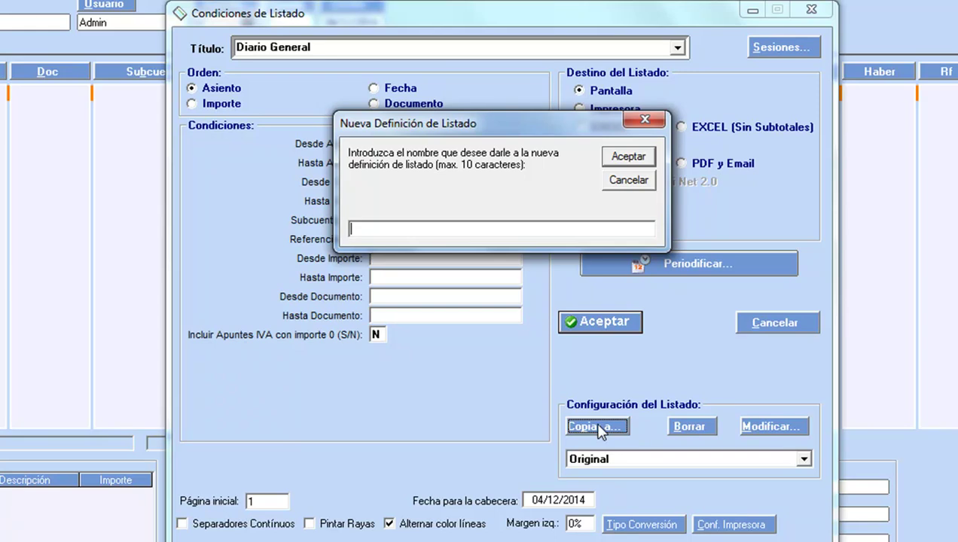
type("curso")
left_click(636, 160)
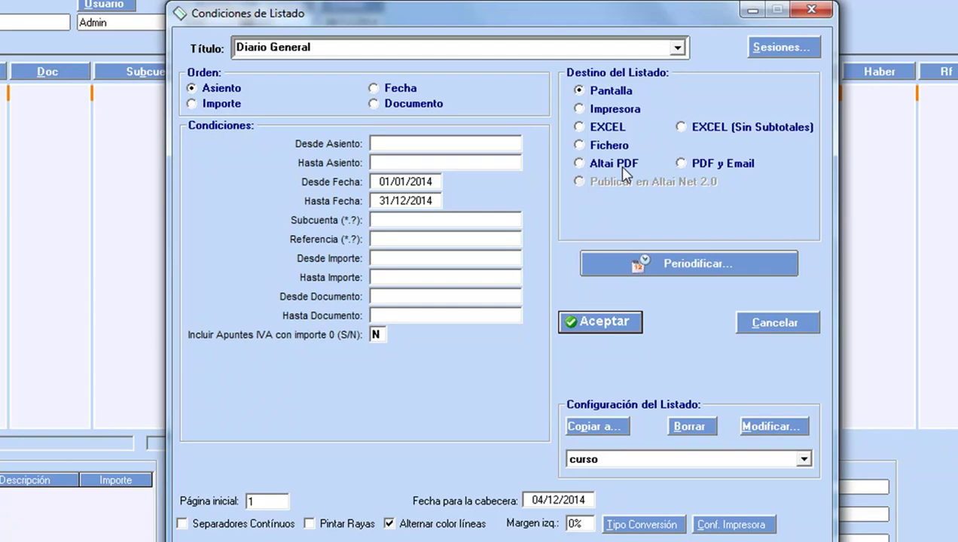
Change the title of the curso listing to Diario General (curso).
left_click(461, 49)
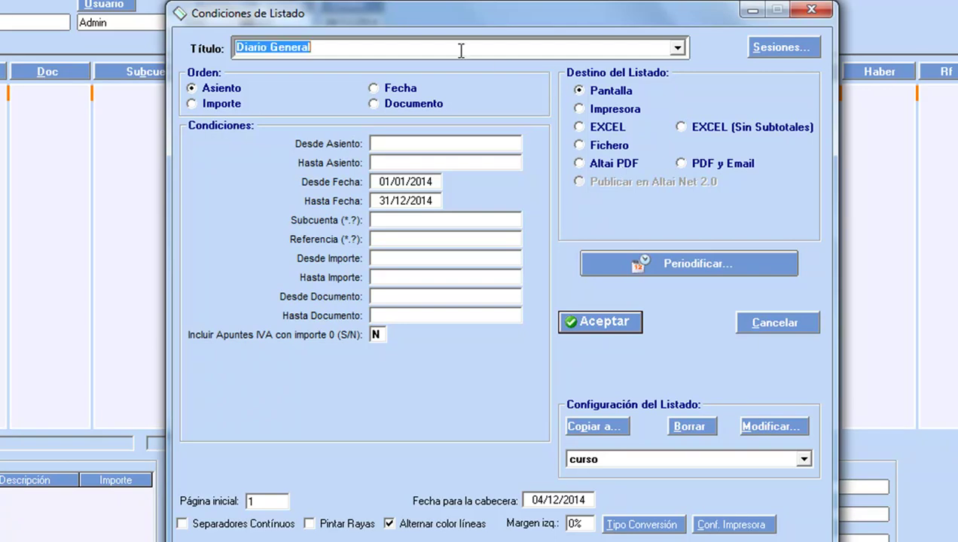
left_click(441, 50)
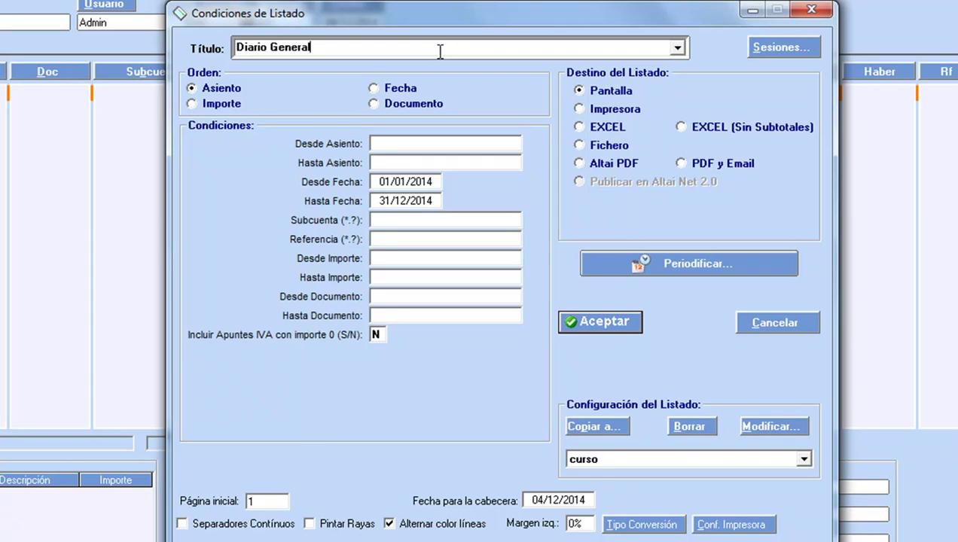
type("(curso)")
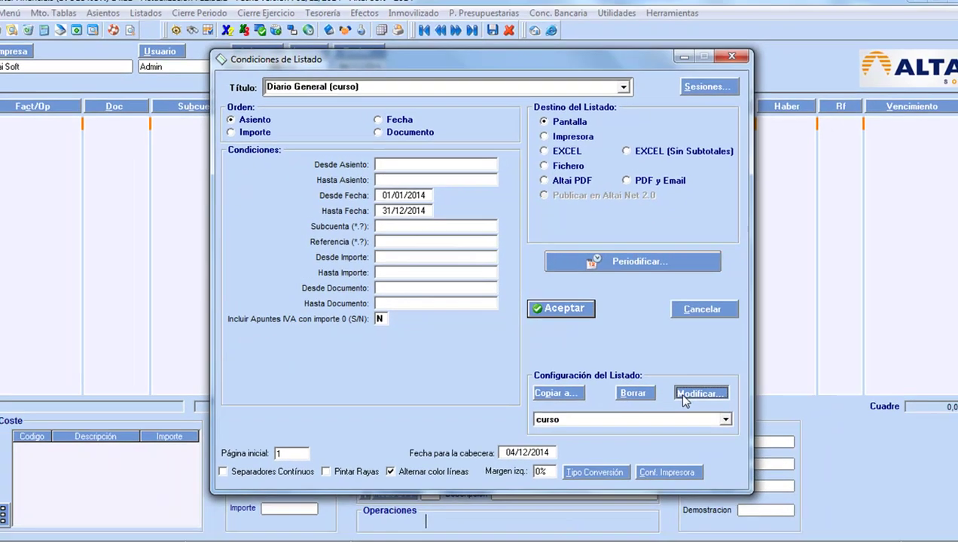
Open the curso listing definition for modification and show its advanced options.
left_click(753, 429)
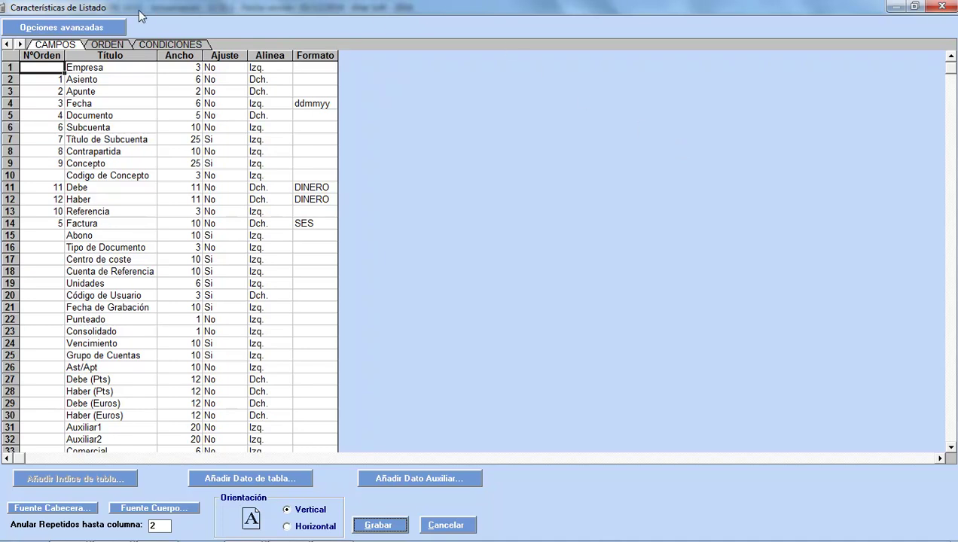
left_click(99, 30)
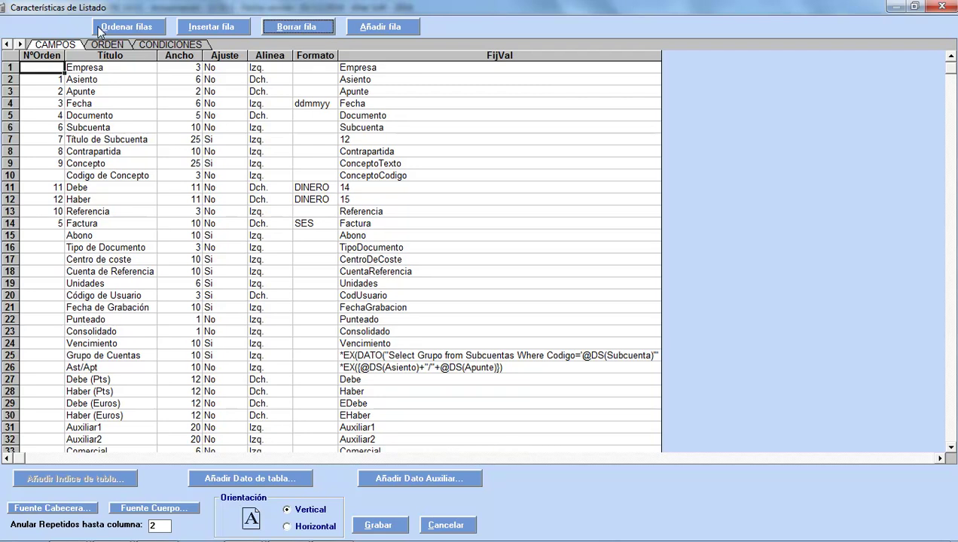
Sort the listing's field rows by their order number.
left_click(127, 29)
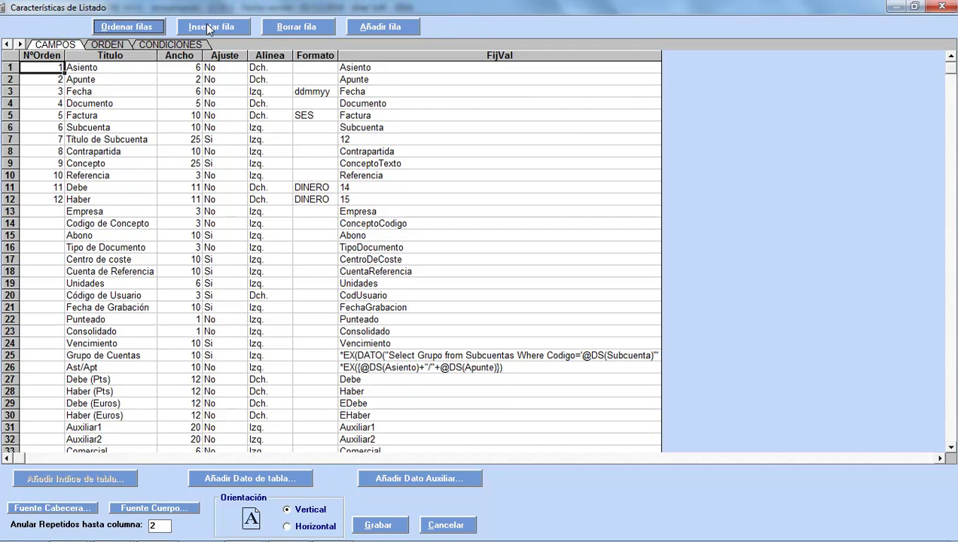
Insert a blank row above the Subcuenta field and delete that row again.
left_click(9, 127)
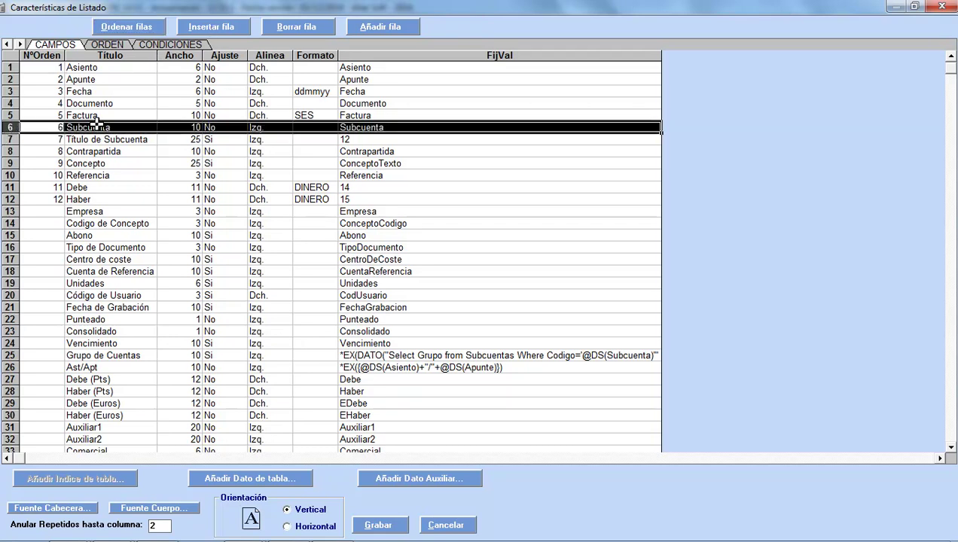
left_click(215, 29)
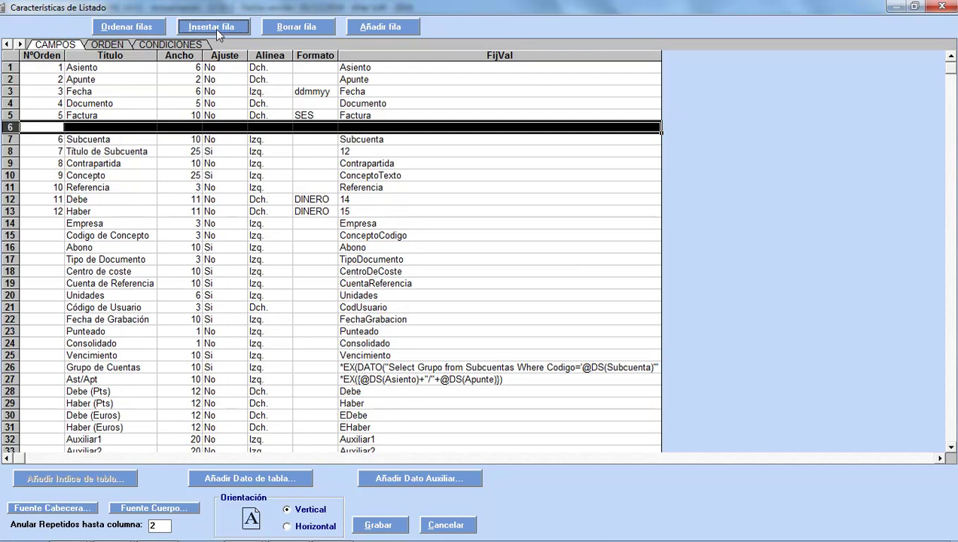
left_click(275, 29)
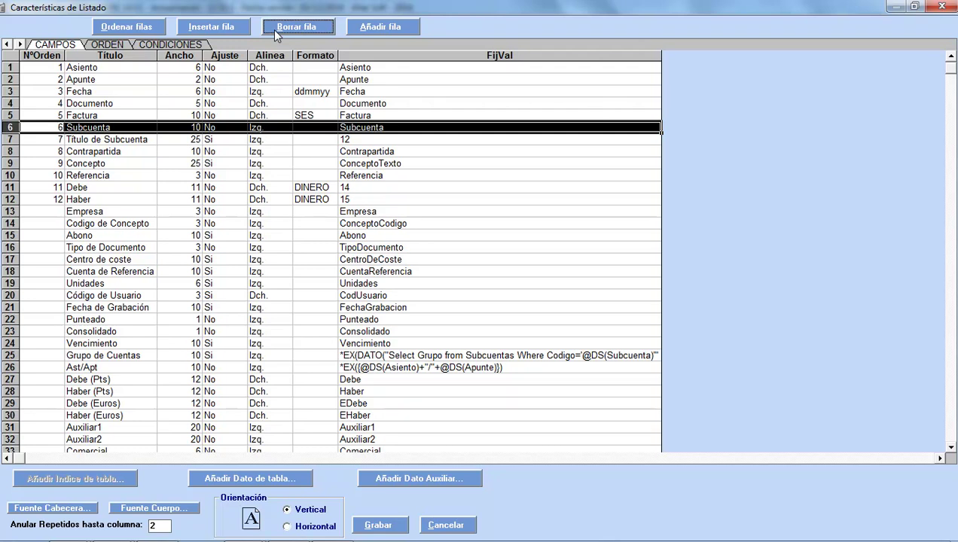
Add an empty row at the end of the field list and set the Empresa field's order number to 13.
left_click(376, 28)
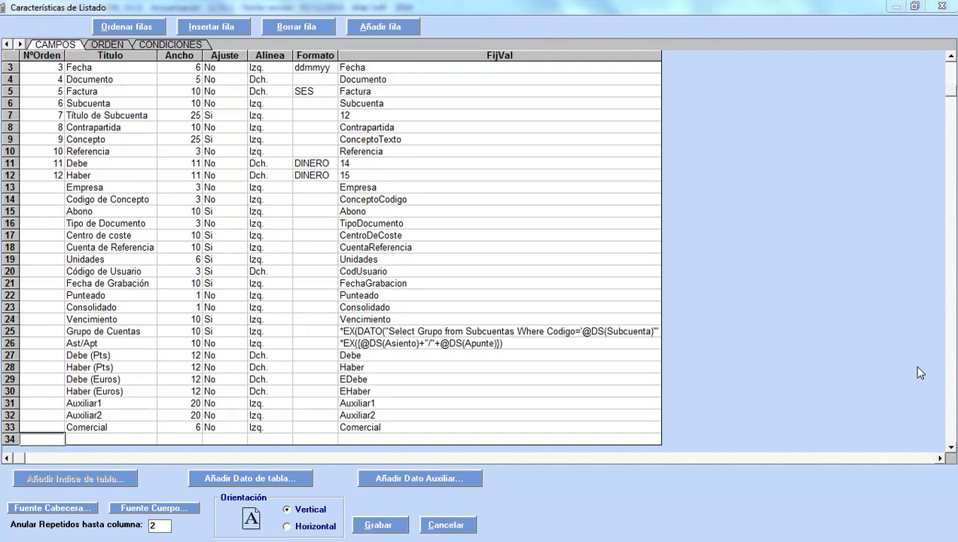
left_click(36, 190)
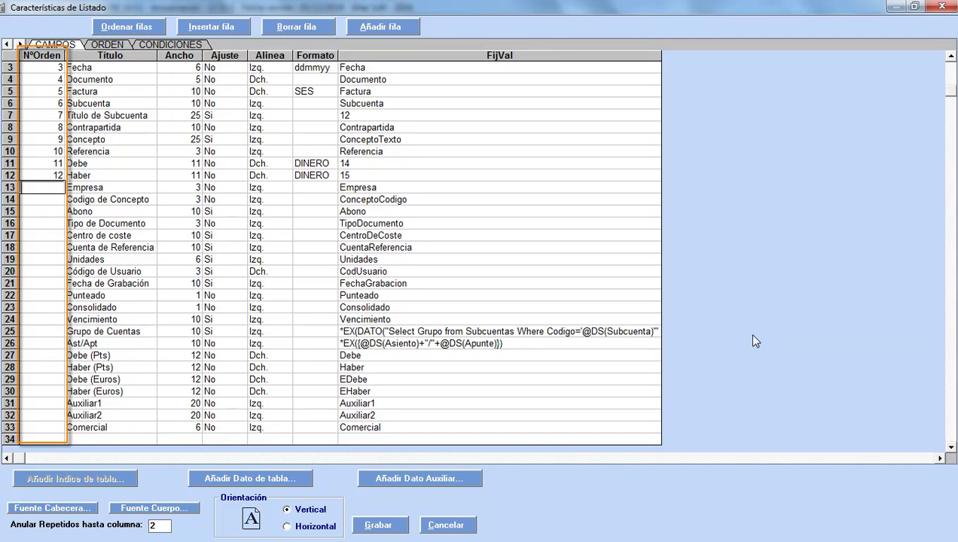
type("13")
key("Return")
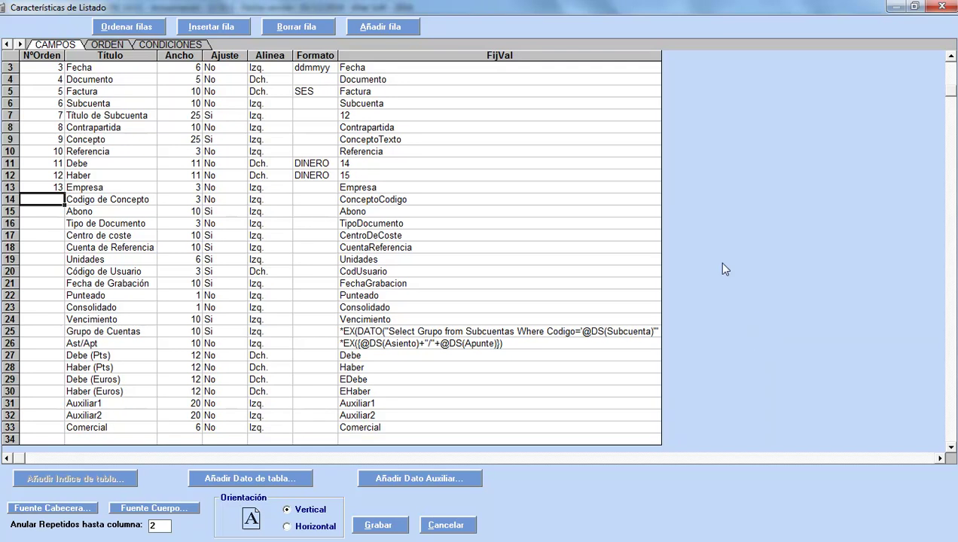
Set the alignment of the Documento field to Derecha.
left_click(279, 79)
left_click(280, 83)
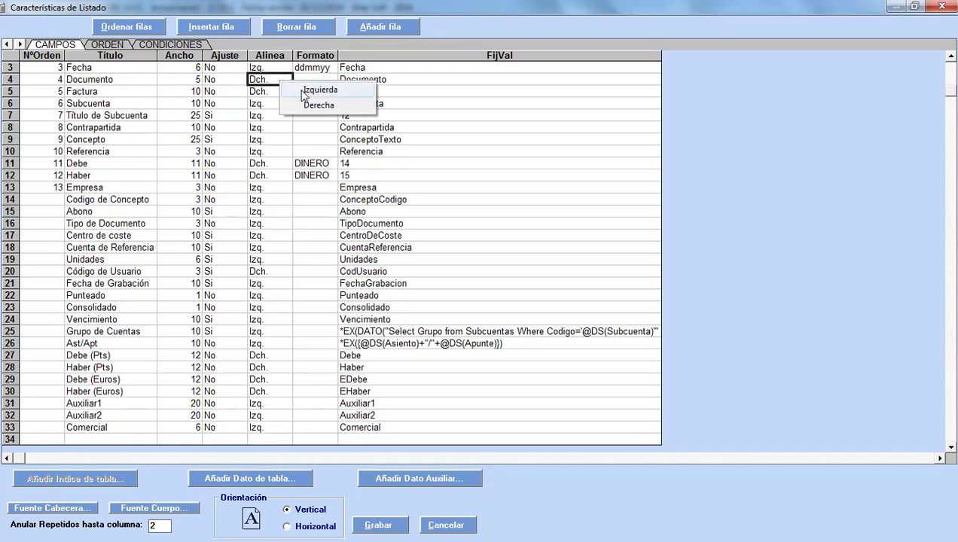
left_click(317, 105)
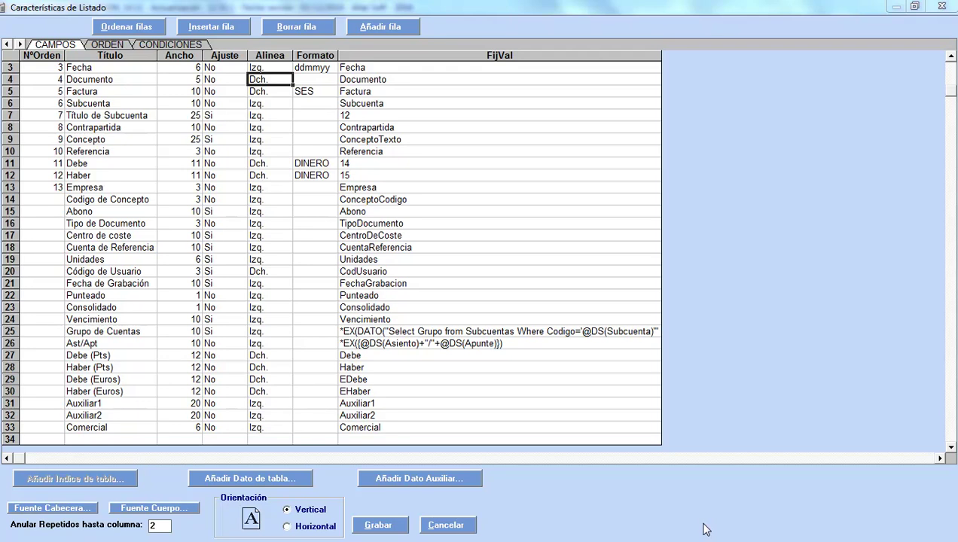
Add the Abono data item from the Apuntes table as a new field of the listing.
left_click(292, 478)
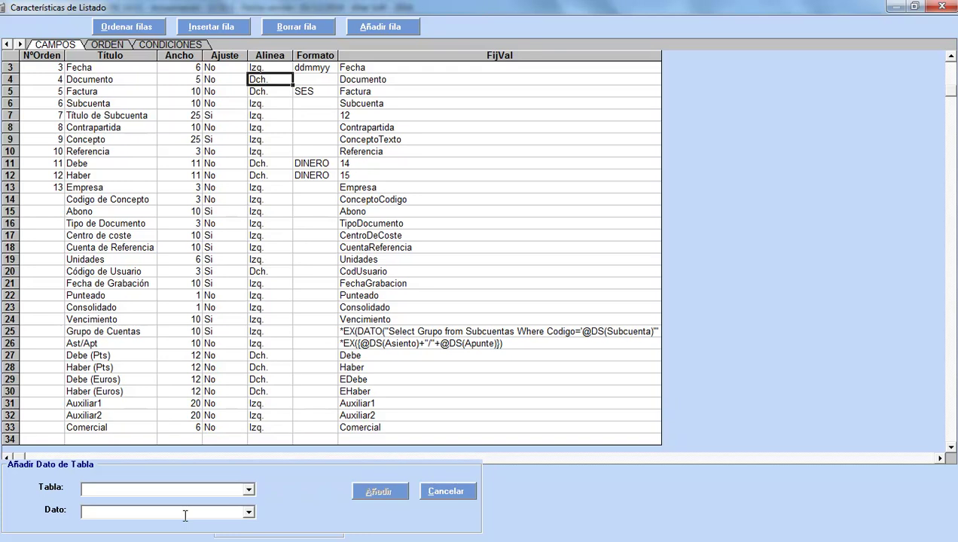
left_click(248, 489)
left_click(248, 502)
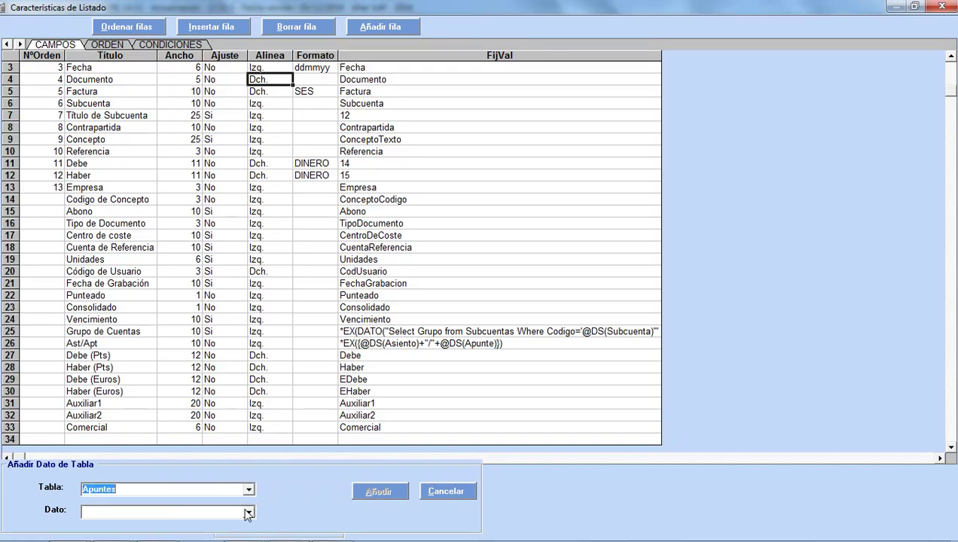
left_click(249, 511)
scroll(226, 482, "down", 3)
left_click(219, 490)
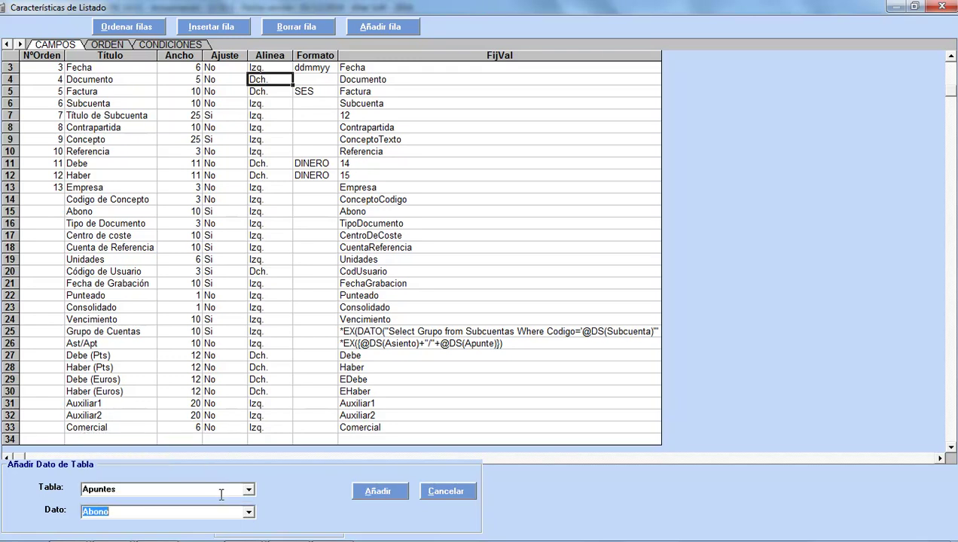
left_click(373, 491)
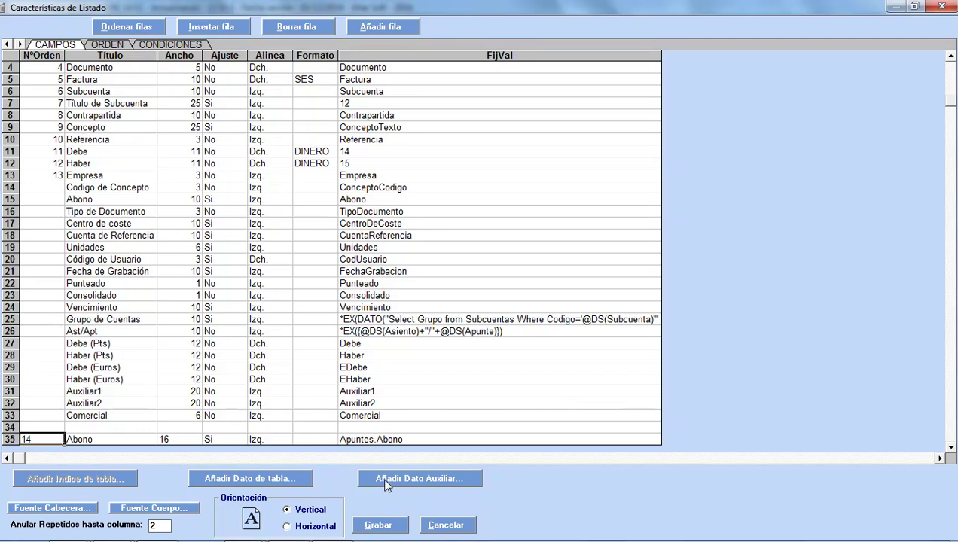
Add the Notas auxiliary data item from the Notas de Apuntes record as a new field of the listing.
left_click(385, 484)
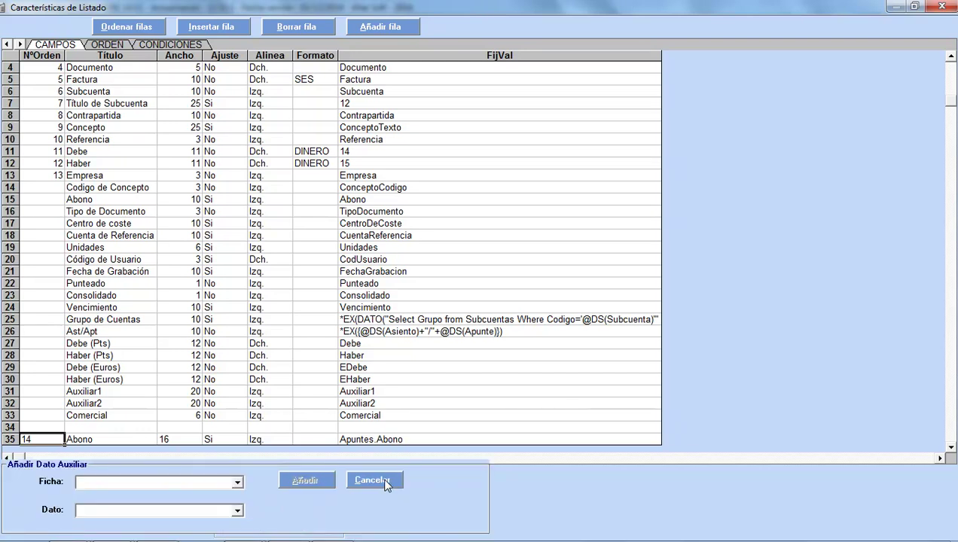
left_click(237, 483)
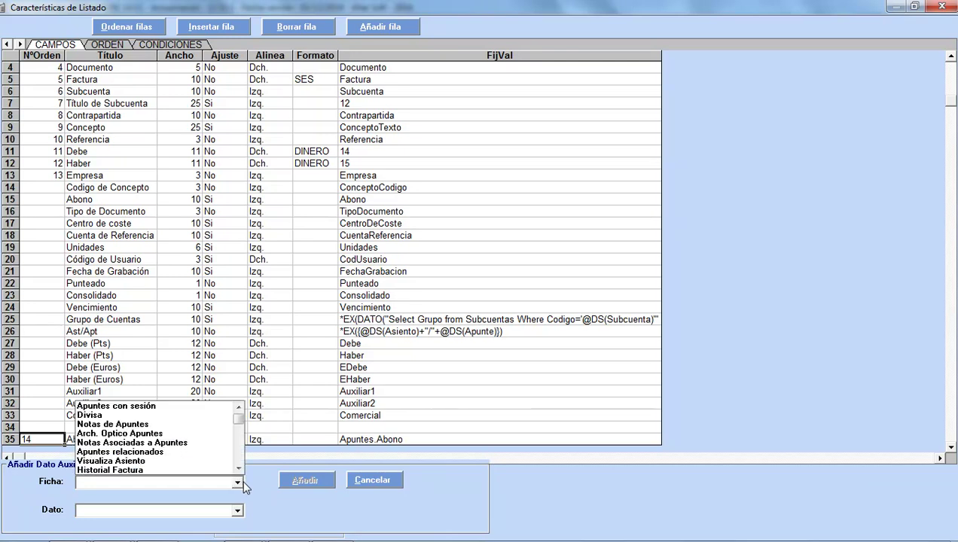
left_click(186, 426)
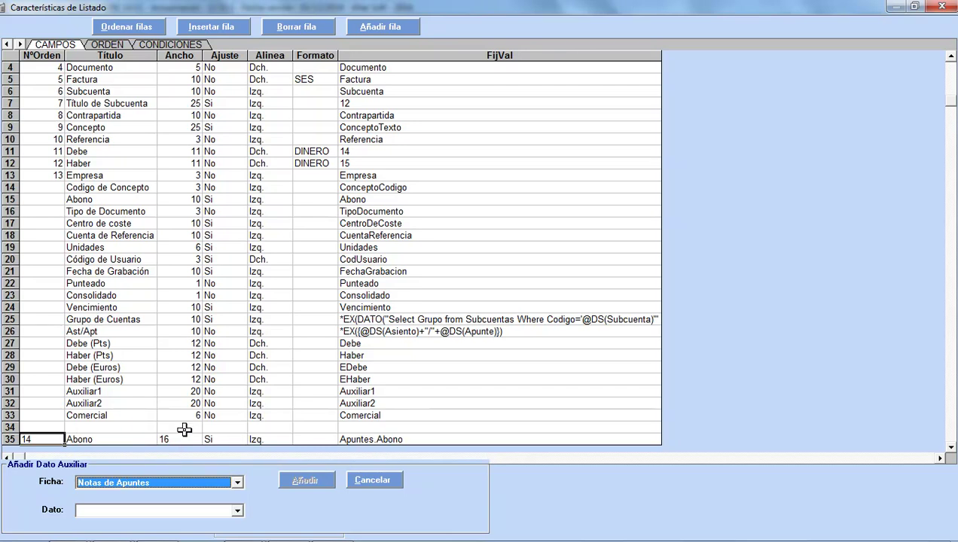
left_click(225, 513)
left_click(223, 523)
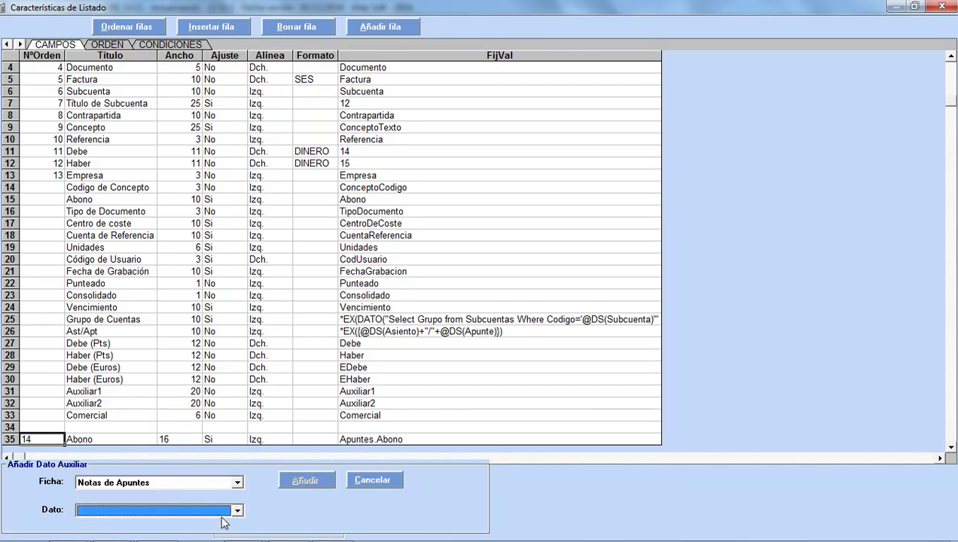
left_click(236, 510)
left_click(226, 528)
left_click(319, 486)
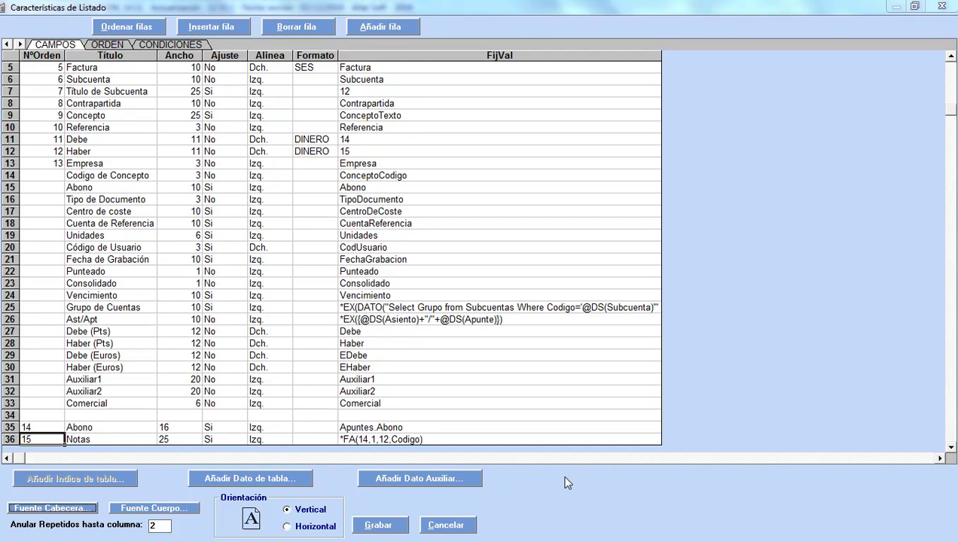
Check the font, style and size settings of the listing's header and accept them.
left_click(93, 509)
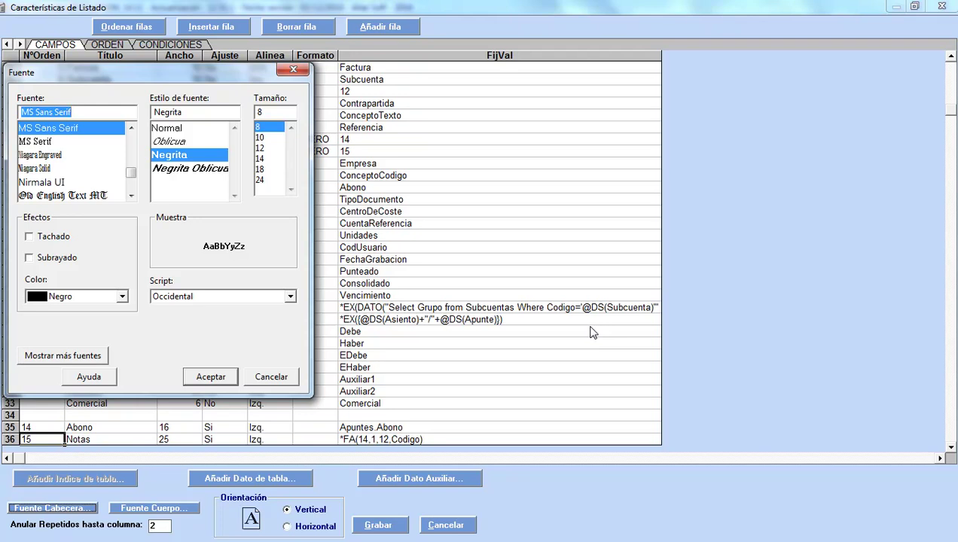
key("Return")
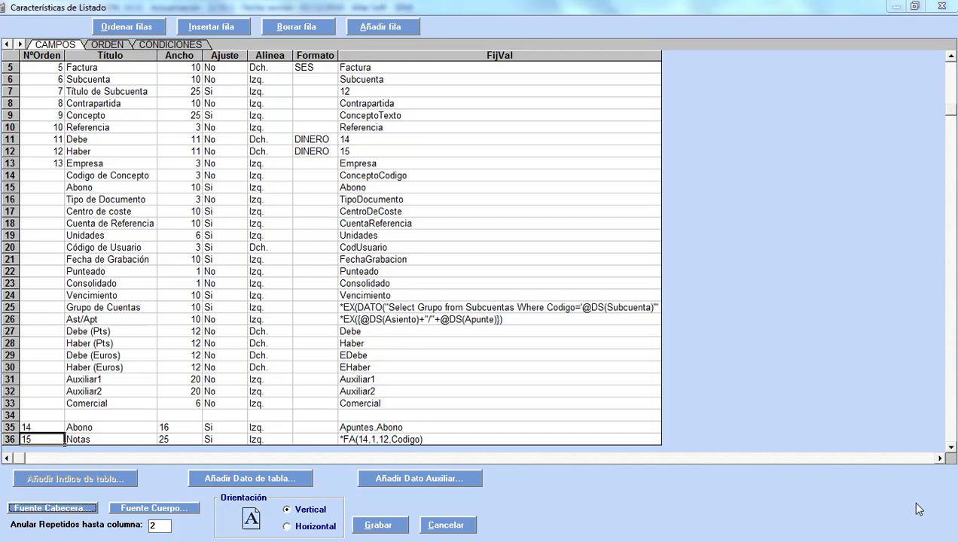
Save the curso listing definition and preview the Diario General (curso) report on screen.
left_click(378, 525)
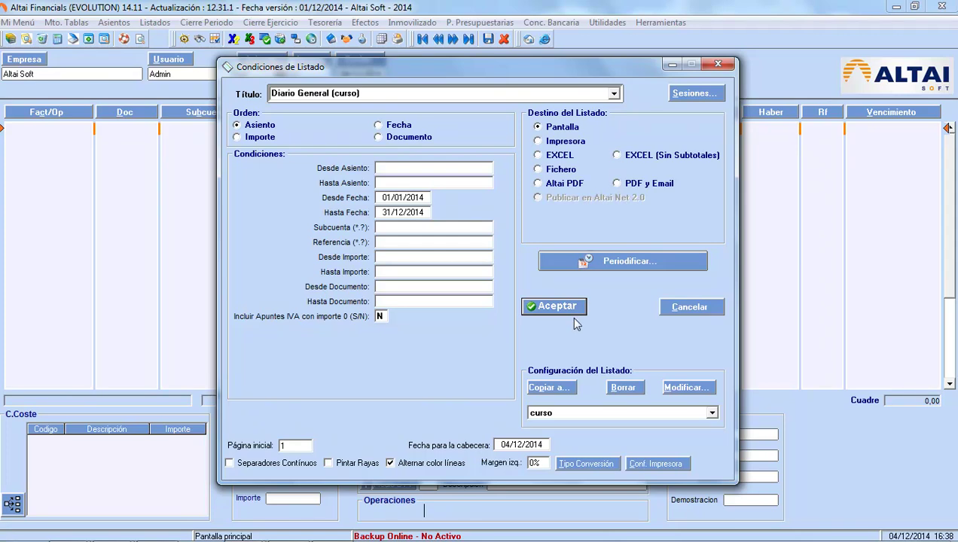
left_click(551, 311)
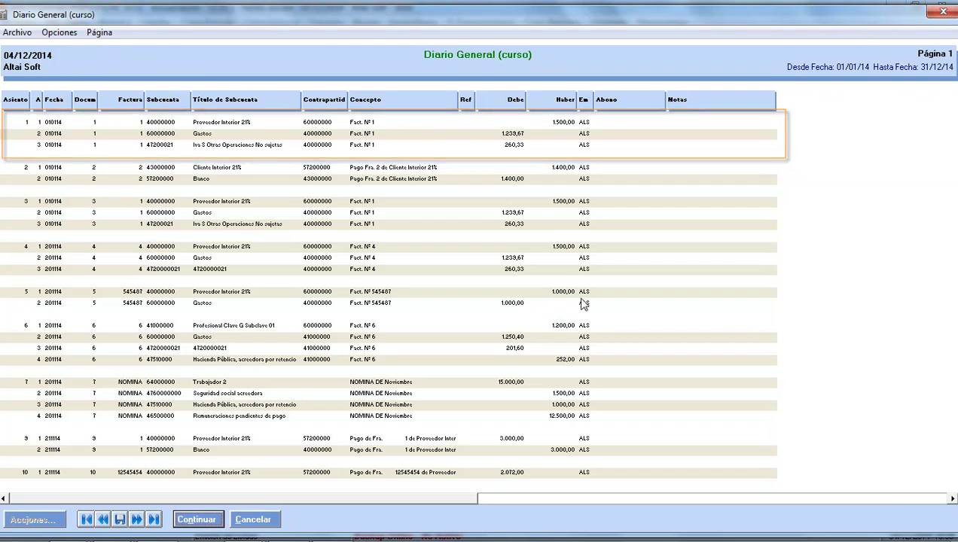
left_click(944, 18)
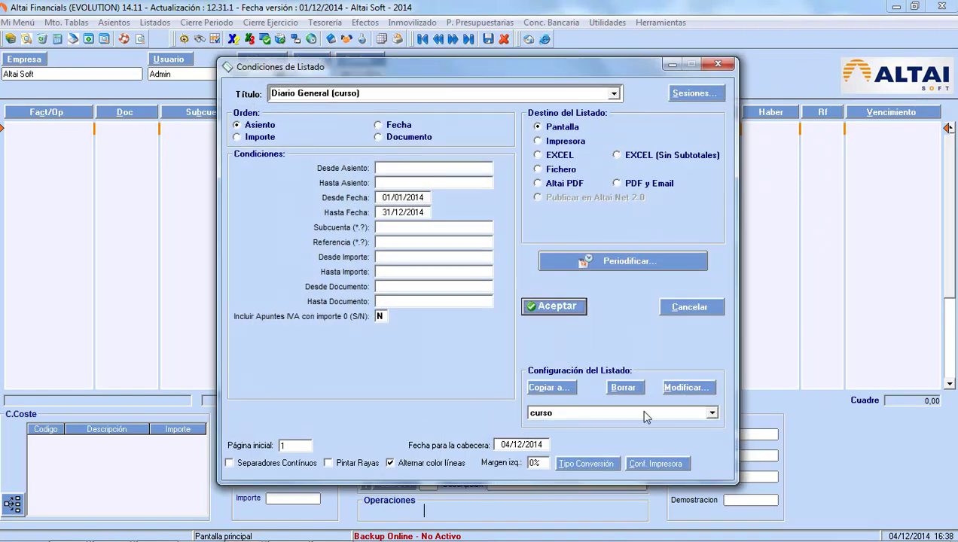
Clear the Anular Repetidos hasta columna value of the curso listing, save it and generate the report on screen.
left_click(683, 387)
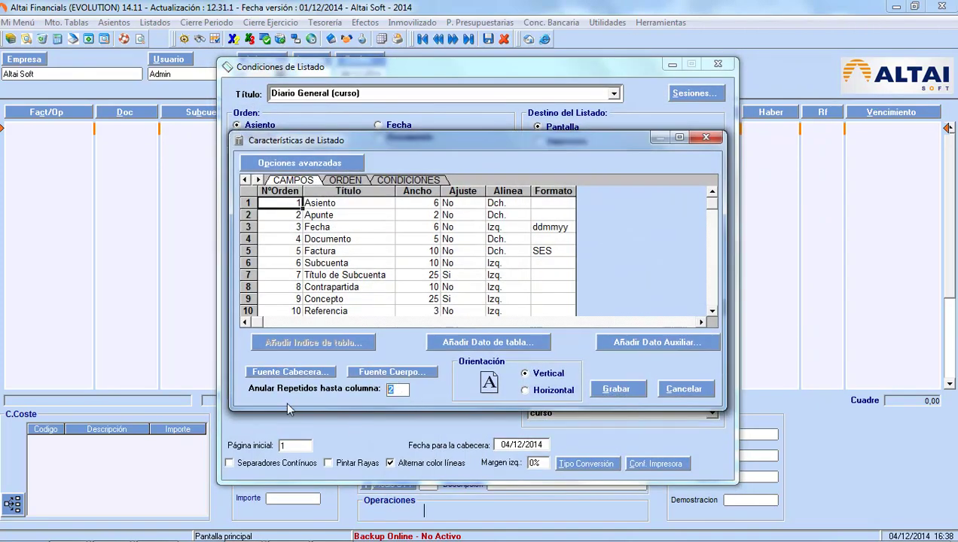
key("BackSpace")
left_click(611, 388)
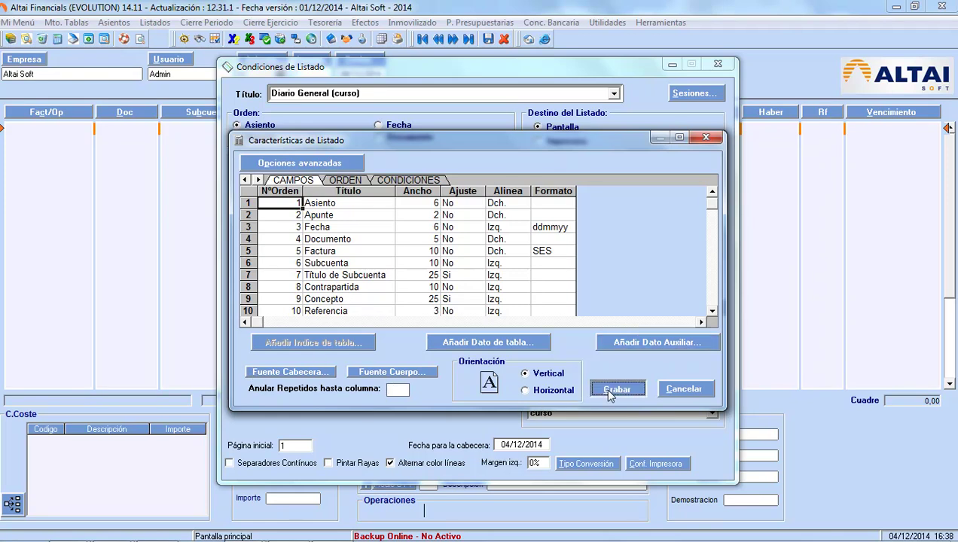
left_click(557, 307)
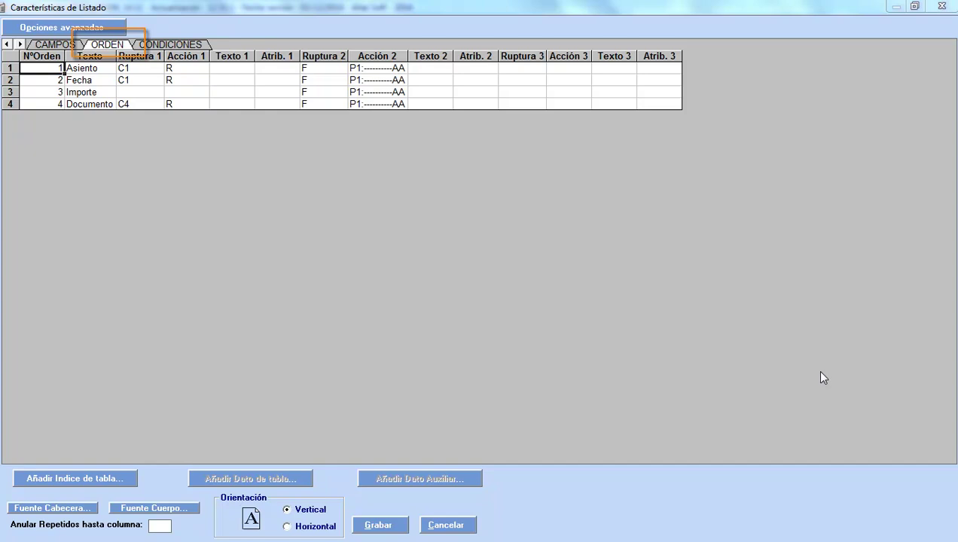
Show the advanced options for the ORDEN settings and compare them with the order choices in the listing conditions.
left_click(38, 27)
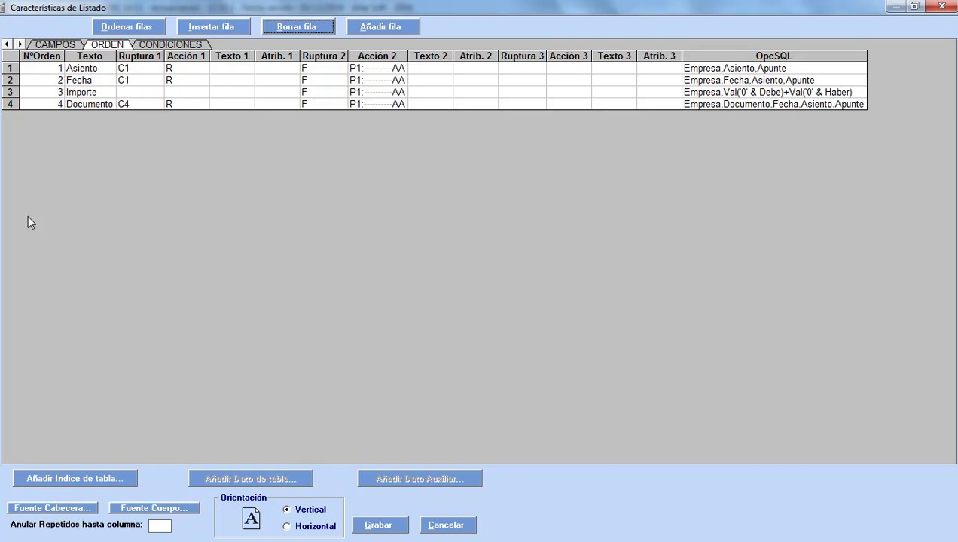
double_click(141, 8)
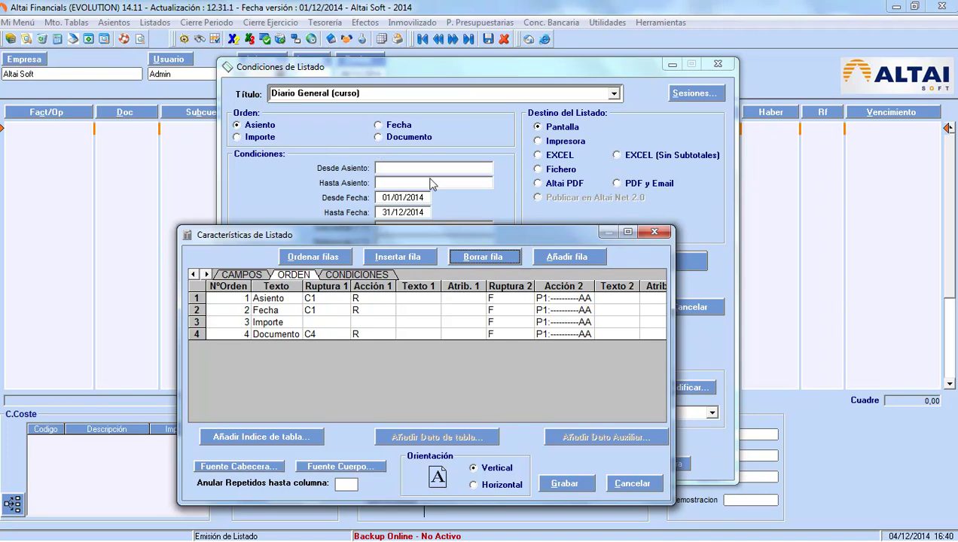
left_click(628, 233)
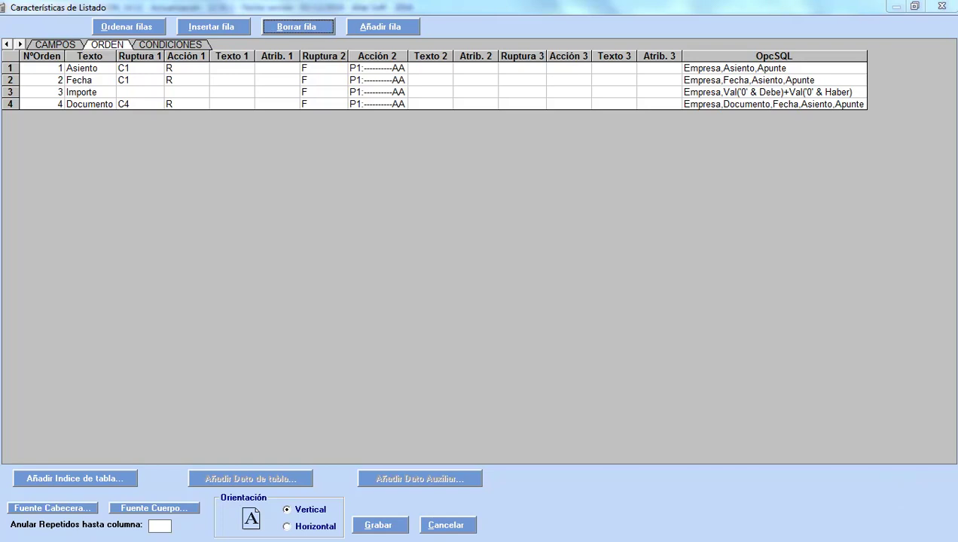
In the Asiento order row, copy the Acción 2 value into Acción 1 and change the Acción 2 prefix to P2.
left_click(377, 72)
left_click_drag(407, 68, 197, 68)
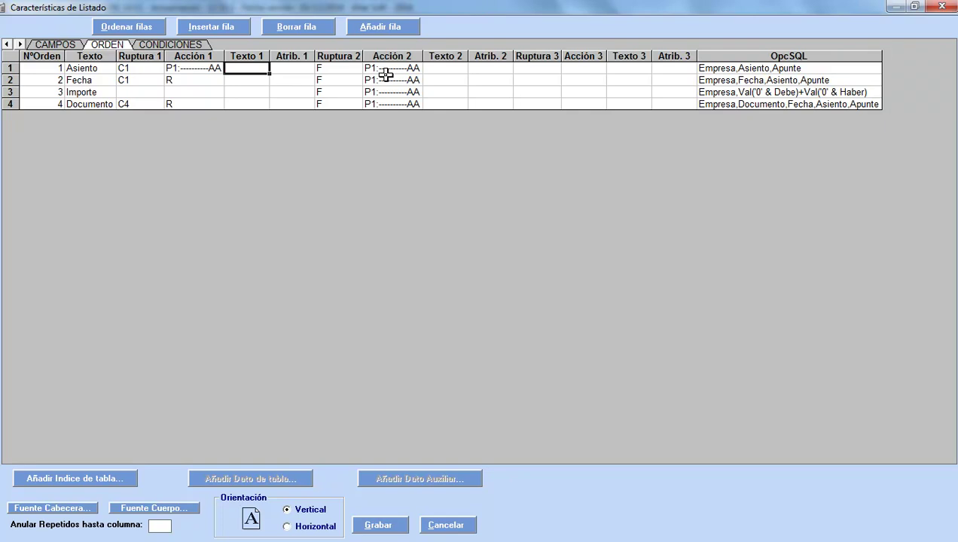
left_click(381, 67)
left_click(390, 67)
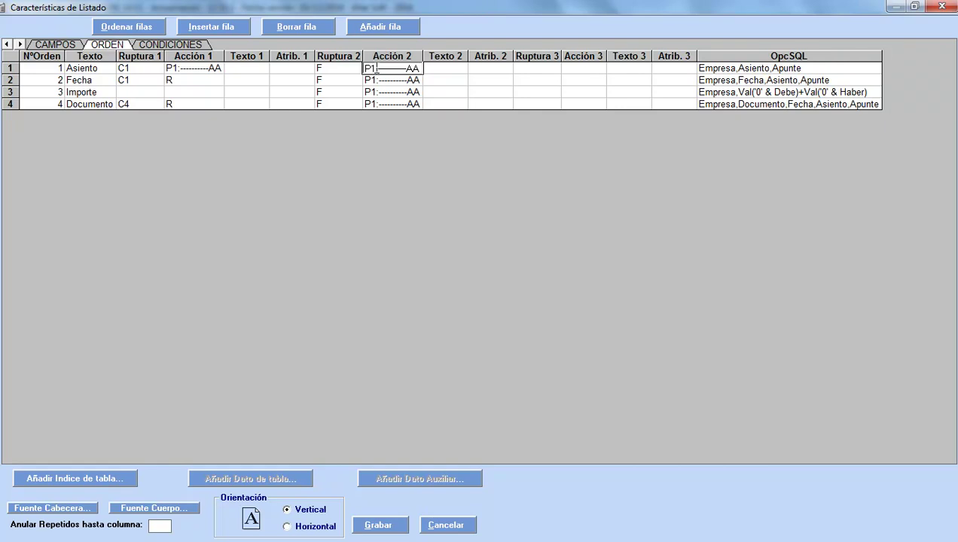
key("BackSpace")
type("2")
key("Tab")
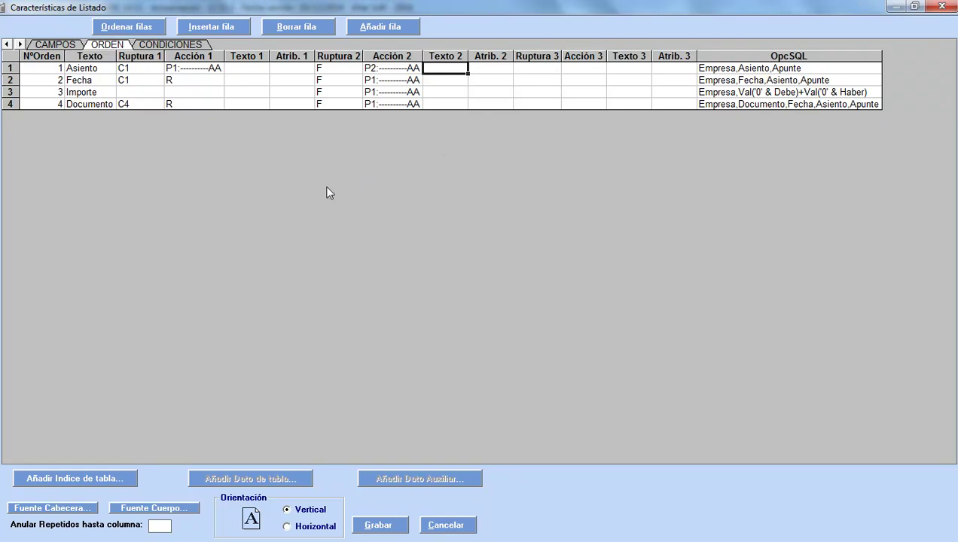
Set Acción 1 of the Asiento order row to P1:--C-----T-AA.
left_click(181, 67)
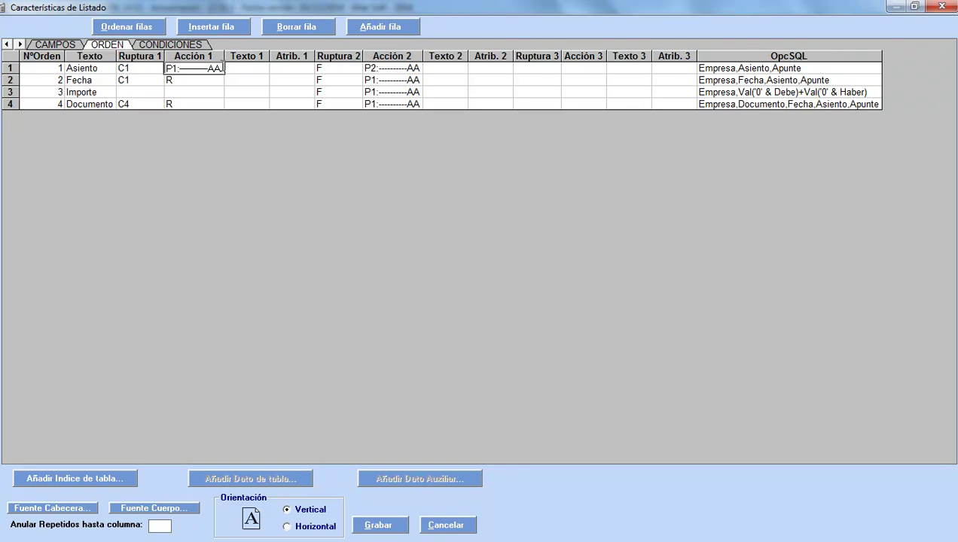
type("C")
key("Right")
key("Right")
key("Right")
key("Right")
key("Right")
key("Delete")
type("T")
key("End")
key("Tab")
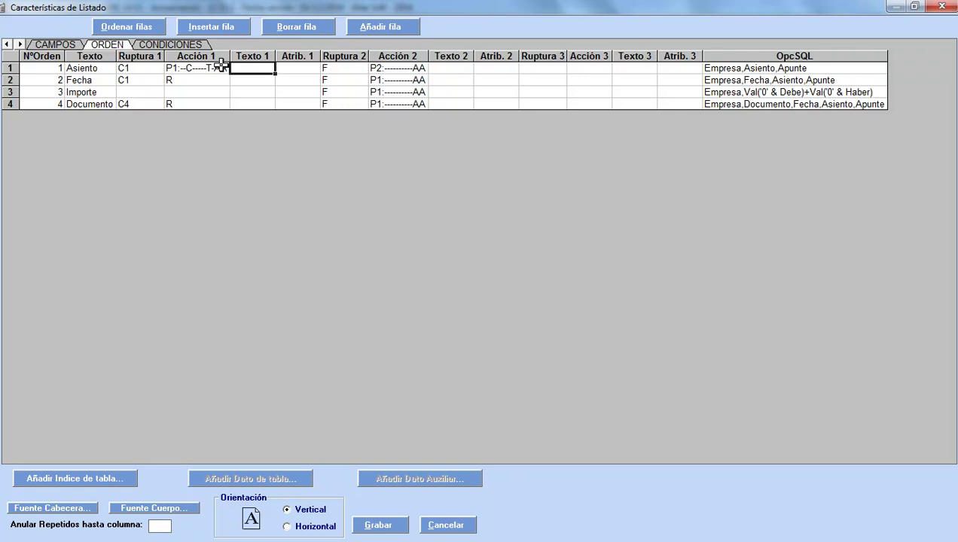
Set Texto 1 of the Asiento order row to "Total asiento {campo(1)}".
left_click(254, 69)
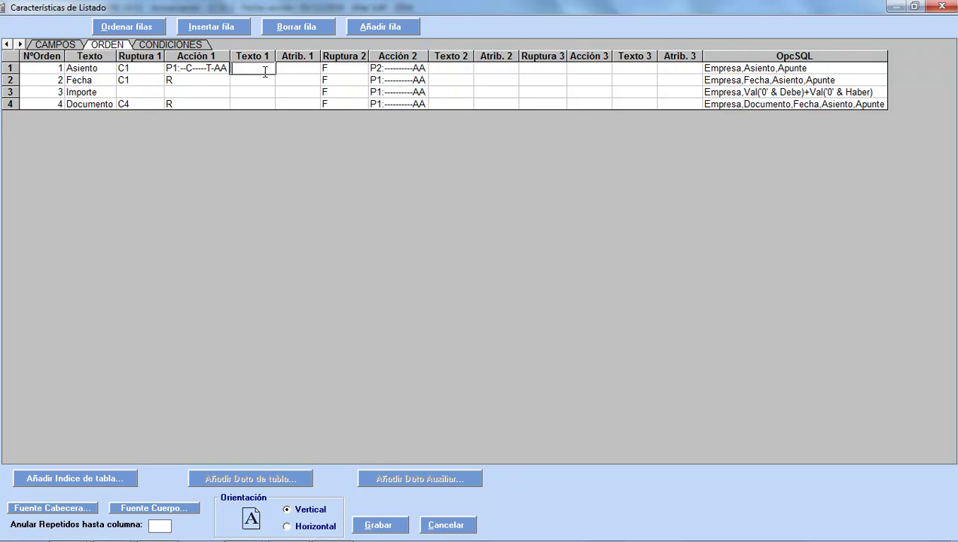
type("Total")
type(" asiento")
type("{cam")
type("po(")
type("1)}")
key("Tab")
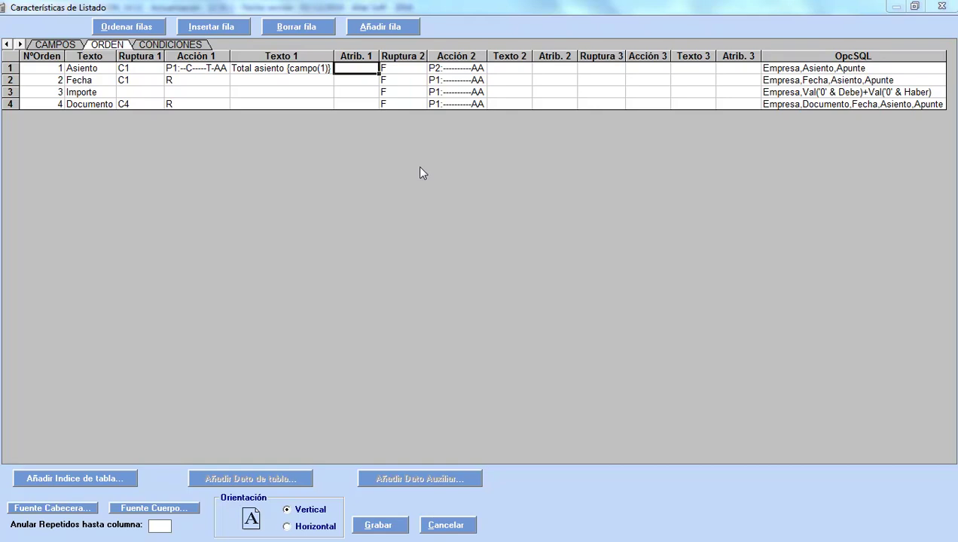
Check the attribute options for Atrib. 1 of the Asiento order row and close the listing characteristics.
right_click(356, 69)
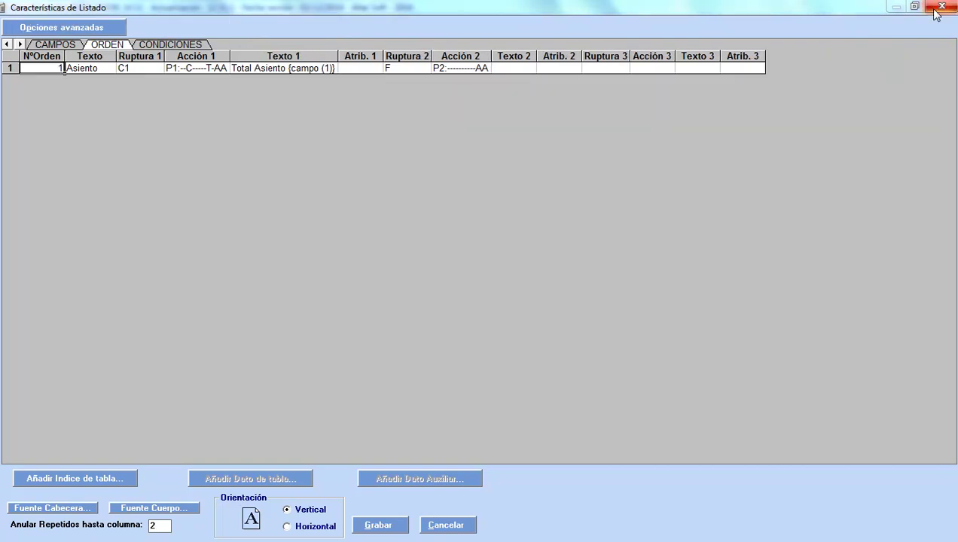
left_click(937, 9)
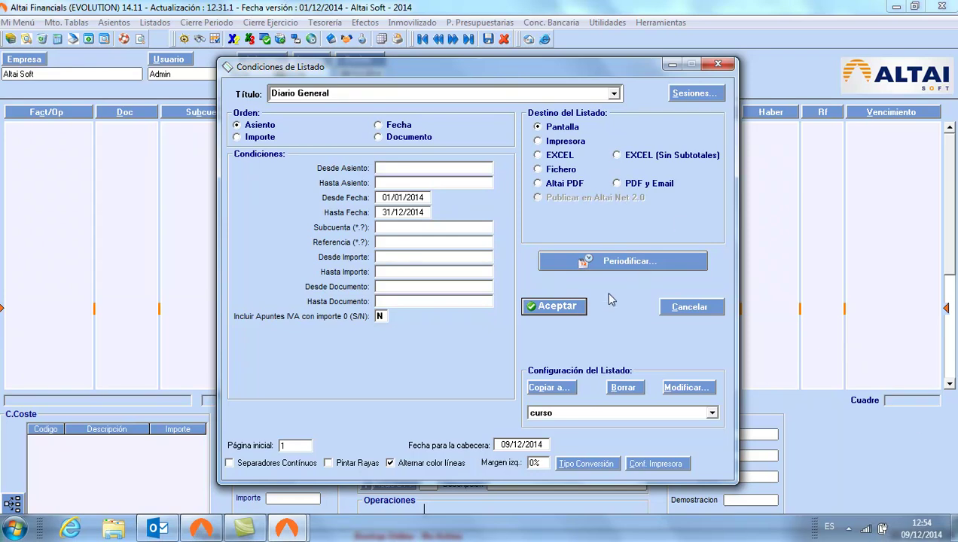